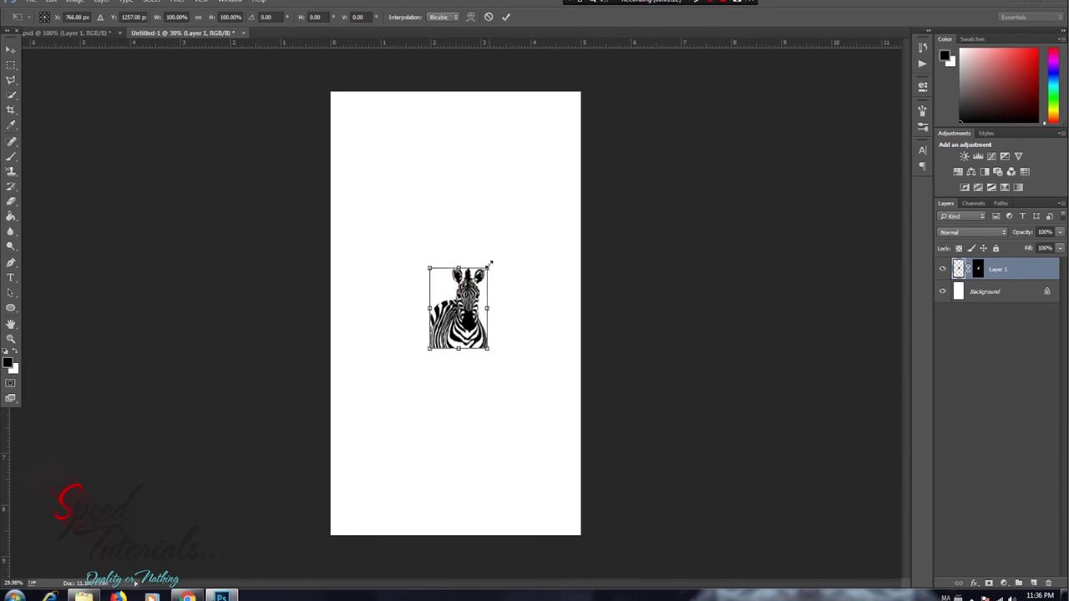
Scale the zebra layer up by dragging its Free Transform corner handle outward
drag(490, 264, 535, 222)
Commit the enlarged zebra, duplicate and merge its layer, and hide the original Layer 1
key(Return)
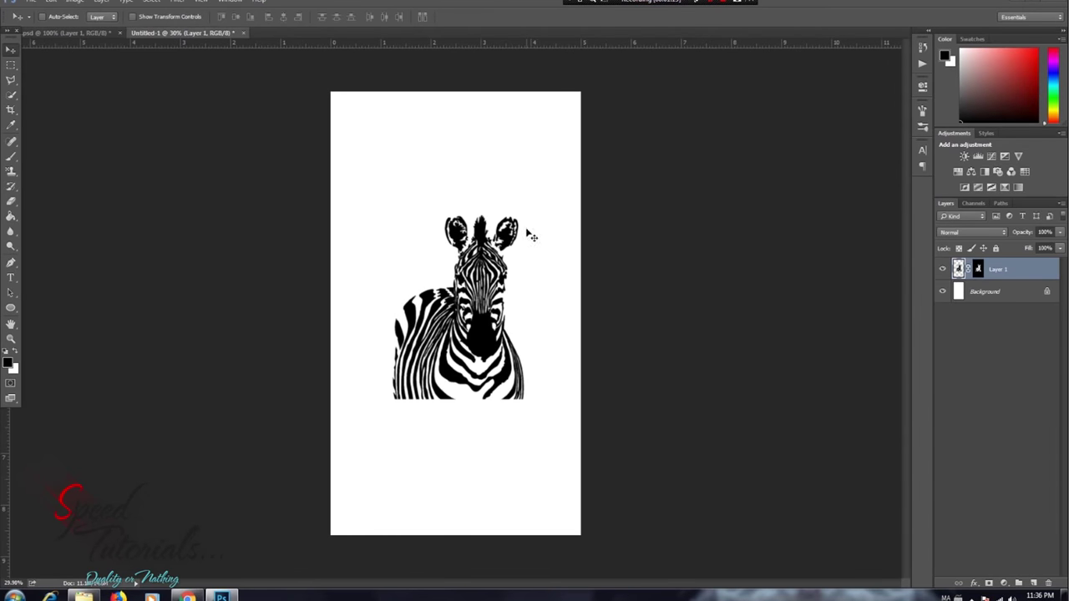
scroll(470, 425, up, 5)
drag(591, 405, 467, 235)
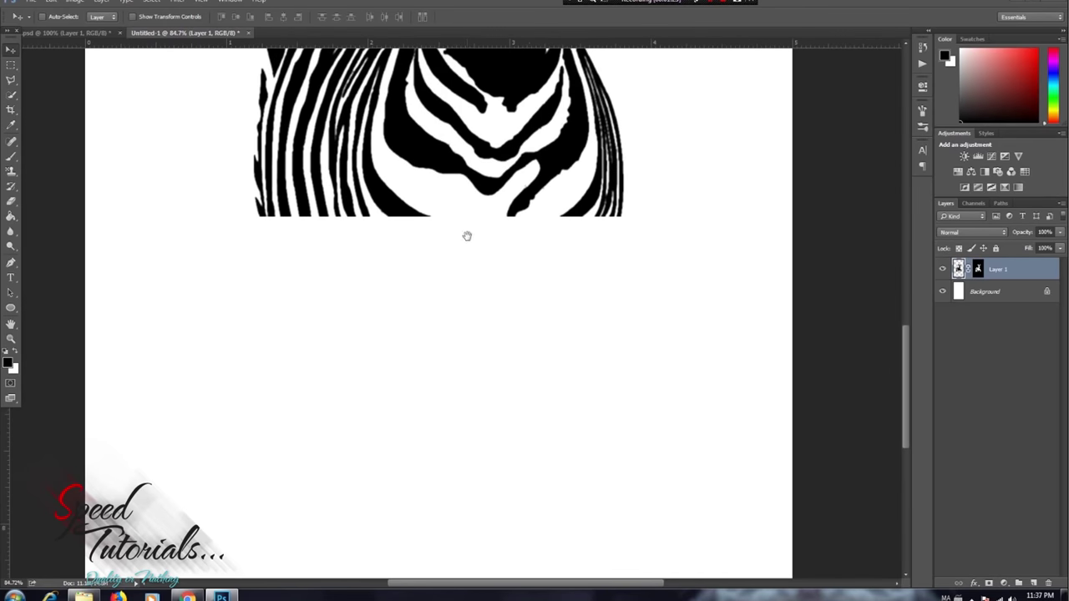
drag(979, 272, 1033, 583)
key(b)
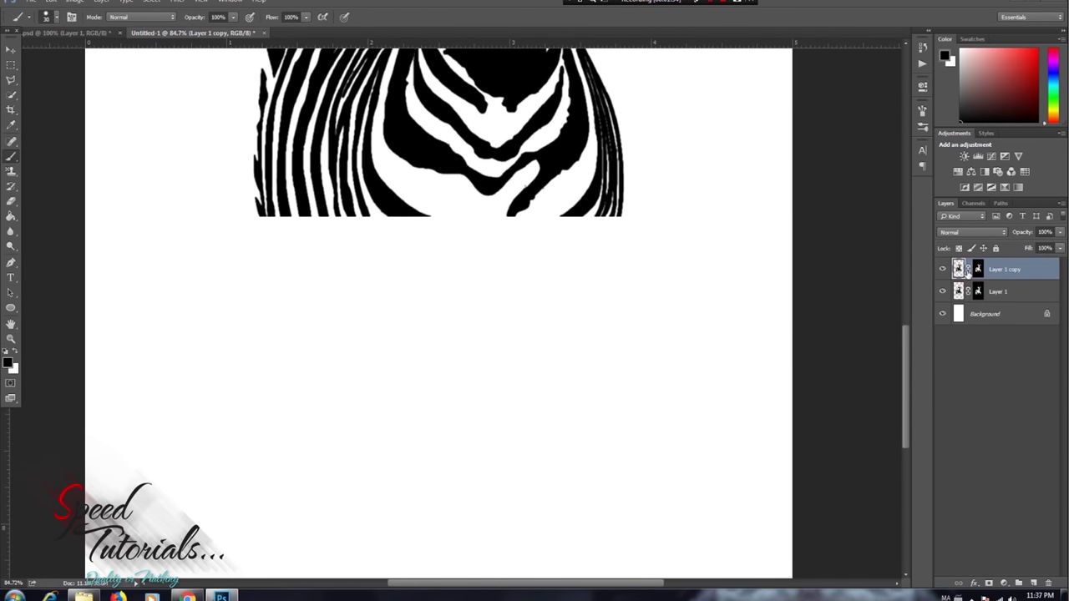
click(942, 290)
click(969, 269)
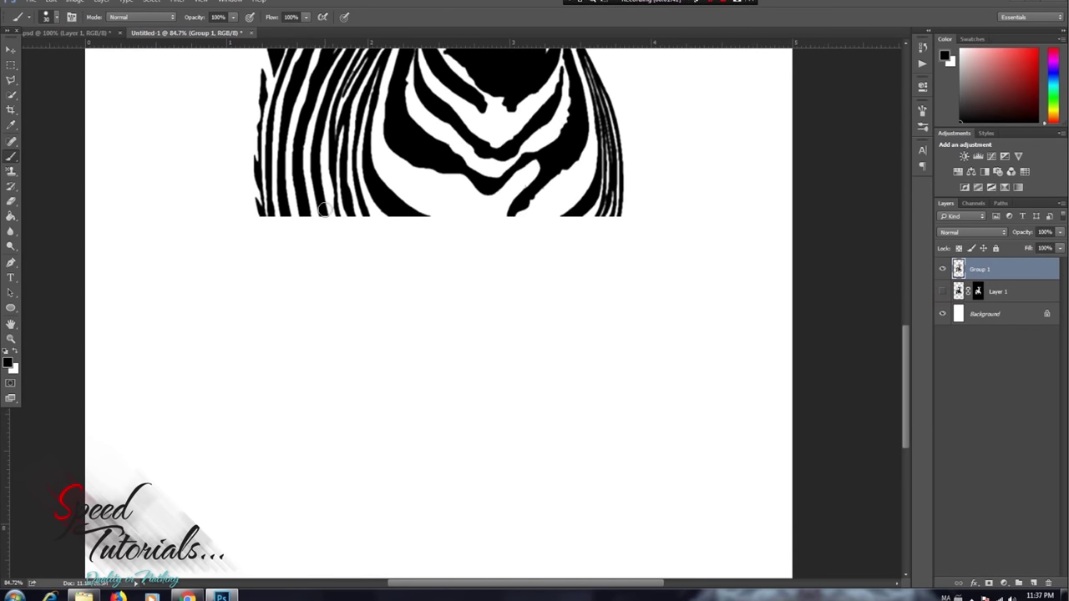
Paint five vertical black drips down from the zebra's bottom edge
scroll(284, 217, up, 3)
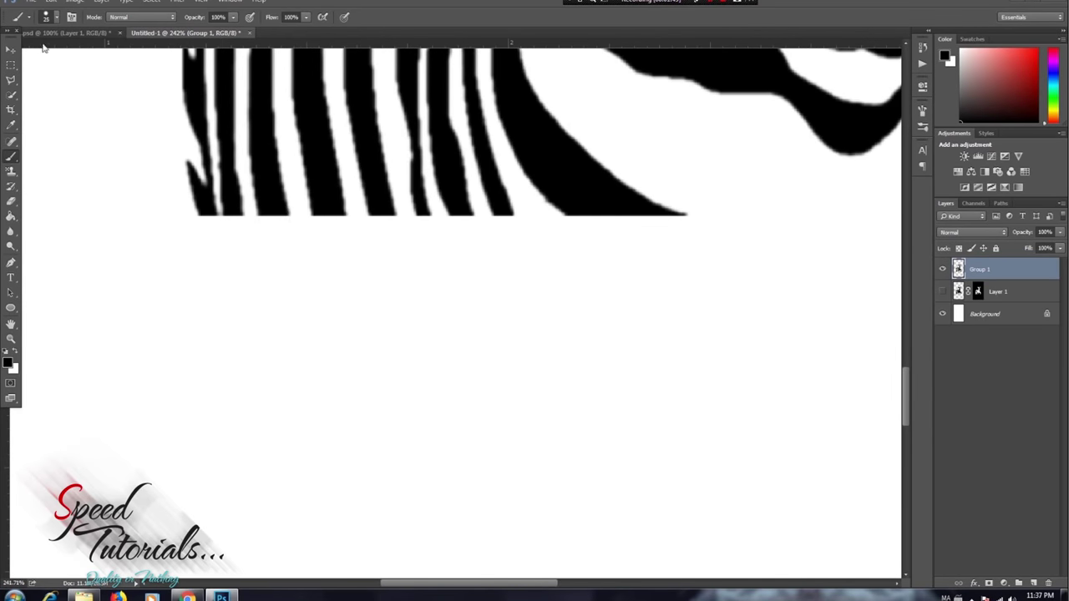
mouse_move(273, 217)
mouse_down()
mouse_move(263, 498)
mouse_move(273, 530)
mouse_up()
drag(327, 215, 328, 578)
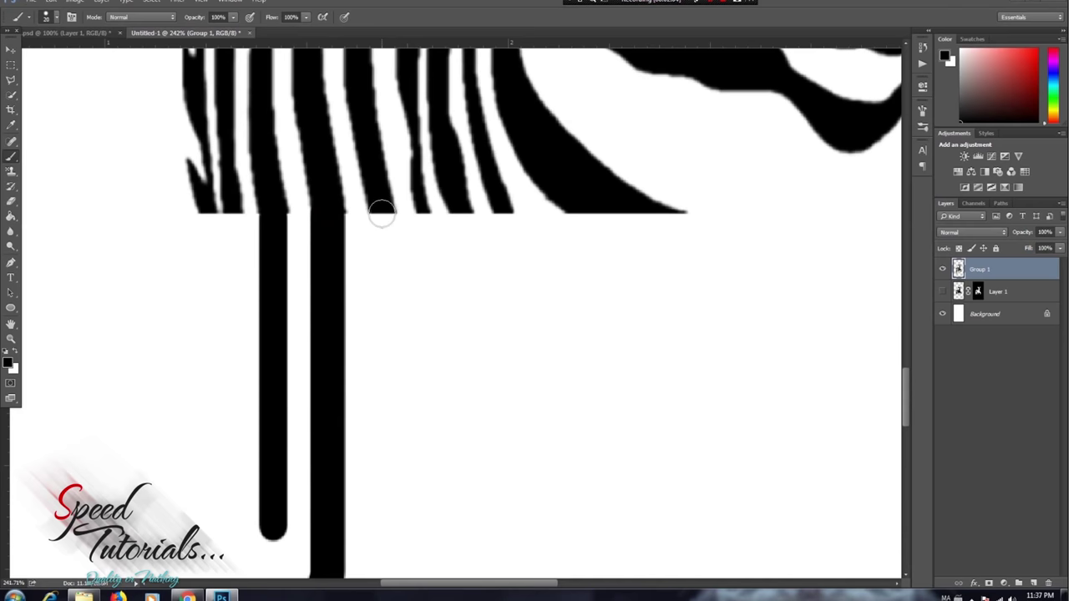
drag(381, 213, 381, 476)
drag(462, 217, 464, 577)
drag(501, 210, 501, 577)
scroll(507, 151, down, 5)
Add a long thin drip, two short drips and a widened thick drip below the chest
drag(317, 133, 317, 547)
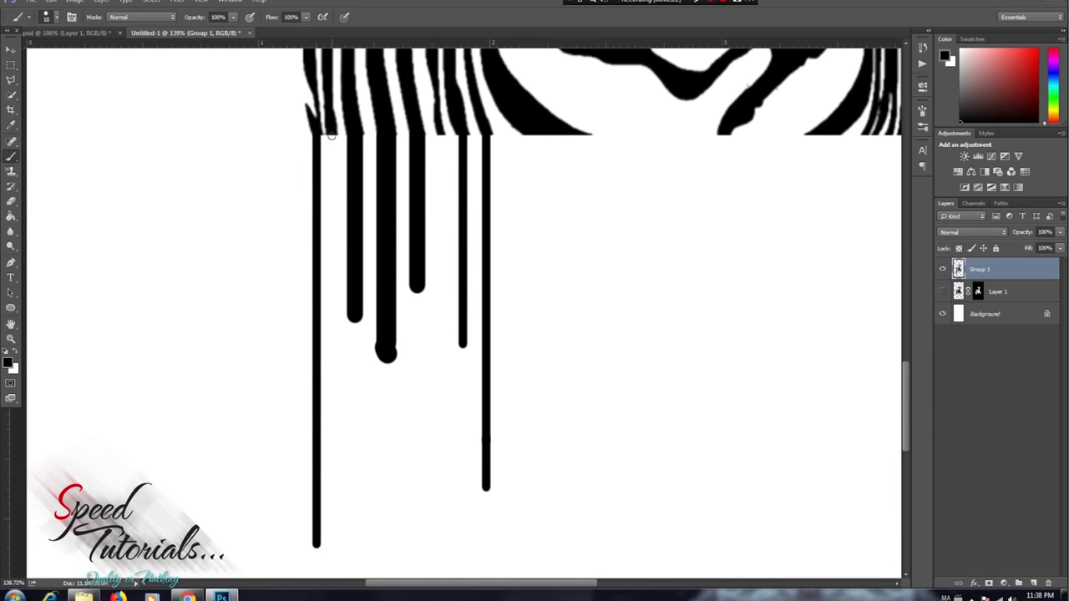
drag(331, 133, 331, 198)
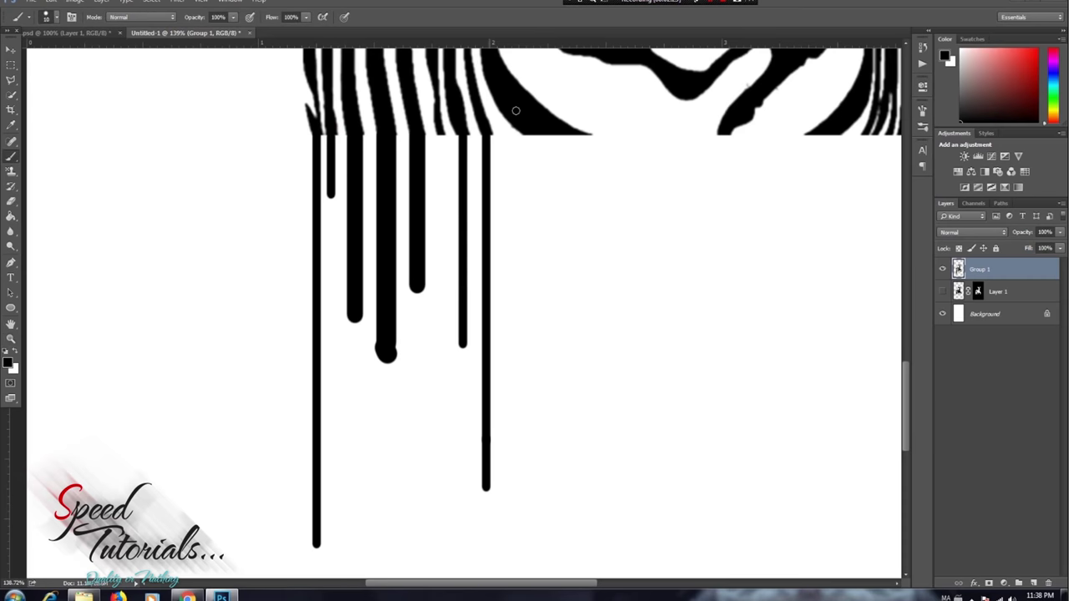
drag(442, 133, 436, 218)
scroll(568, 162, down, 2)
scroll(551, 155, up, 1)
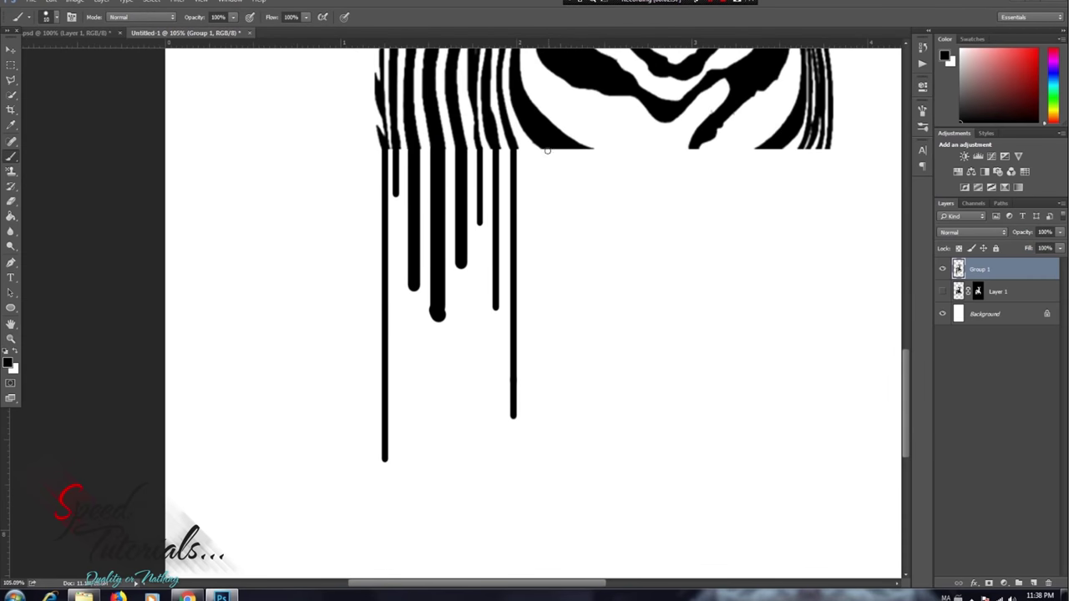
drag(553, 150, 569, 455)
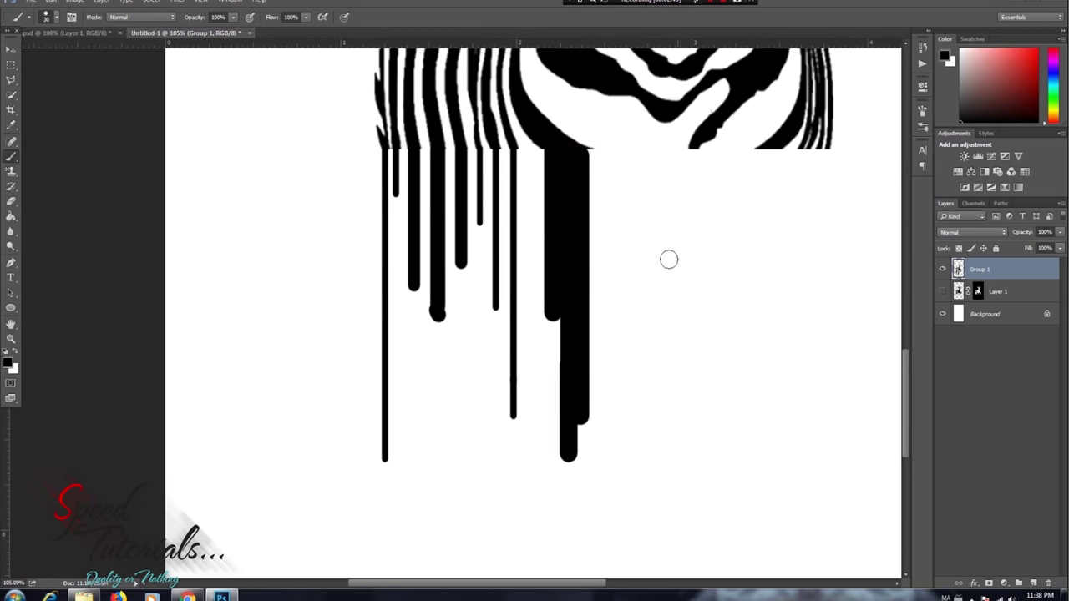
scroll(582, 144, up, 3)
drag(589, 136, 589, 269)
scroll(535, 265, down, 3)
scroll(610, 216, up, 2)
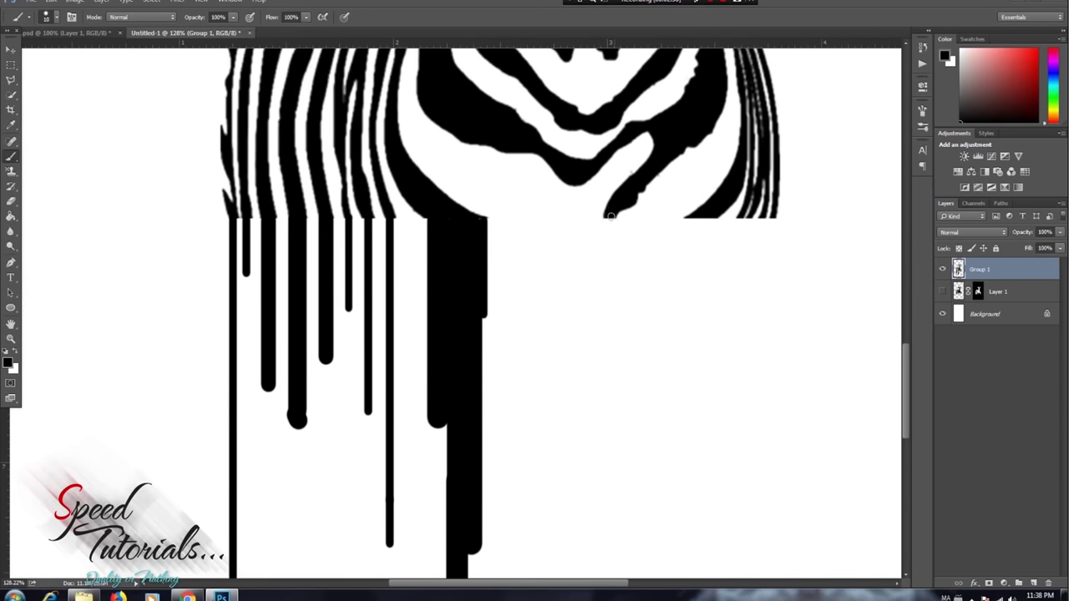
Paint thin and thick drips below the zebra's right side, undoing one misplaced drip
drag(610, 216, 610, 403)
drag(773, 216, 775, 518)
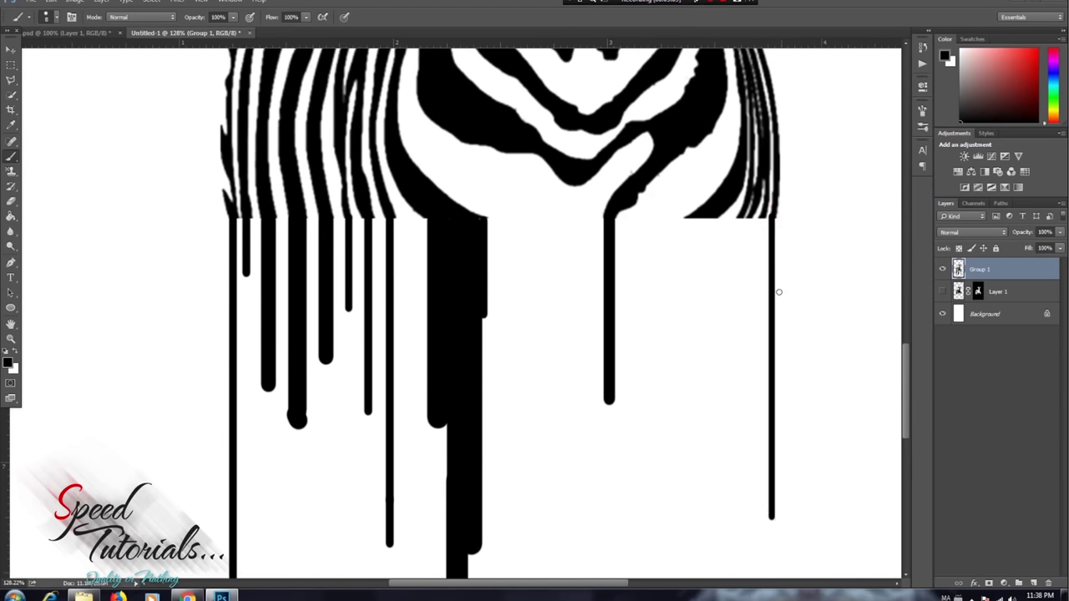
key(ctrl+z)
mouse_move(772, 216)
mouse_down()
mouse_move(762, 573)
mouse_move(748, 333)
mouse_up()
drag(740, 216, 739, 533)
drag(699, 233, 699, 494)
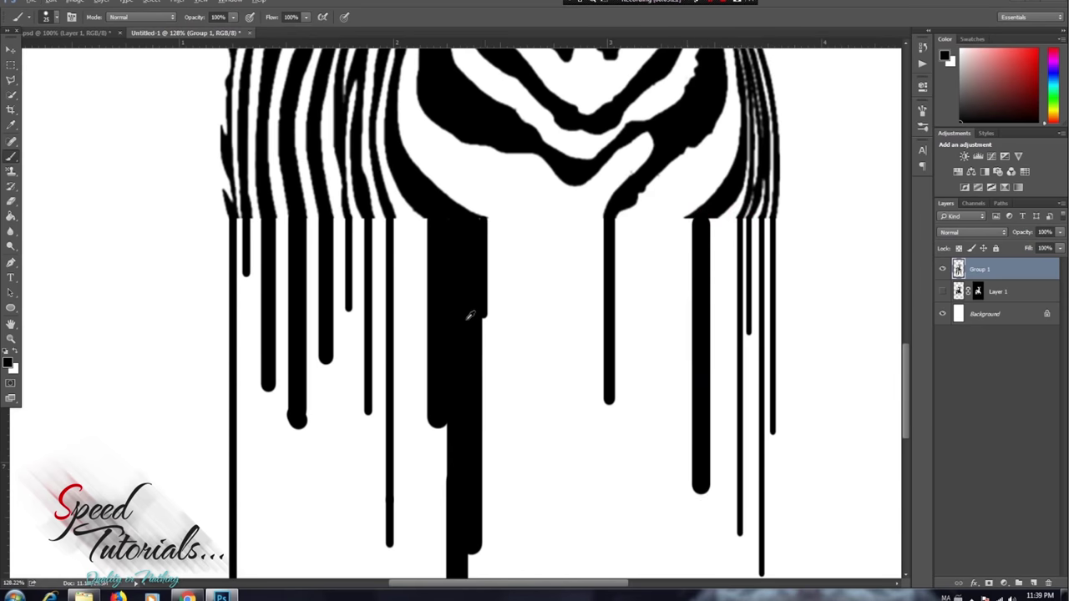
Erase the thick central drip below the zebra with the Eraser
scroll(465, 317, down, 2)
key(e)
mouse_move(460, 289)
mouse_down()
mouse_move(477, 358)
mouse_move(450, 255)
mouse_move(457, 576)
mouse_up()
Paint thick drip lines rising from the zebra's back using a larger brush
key(b)
scroll(546, 406, up, 5)
scroll(343, 295, up, 2)
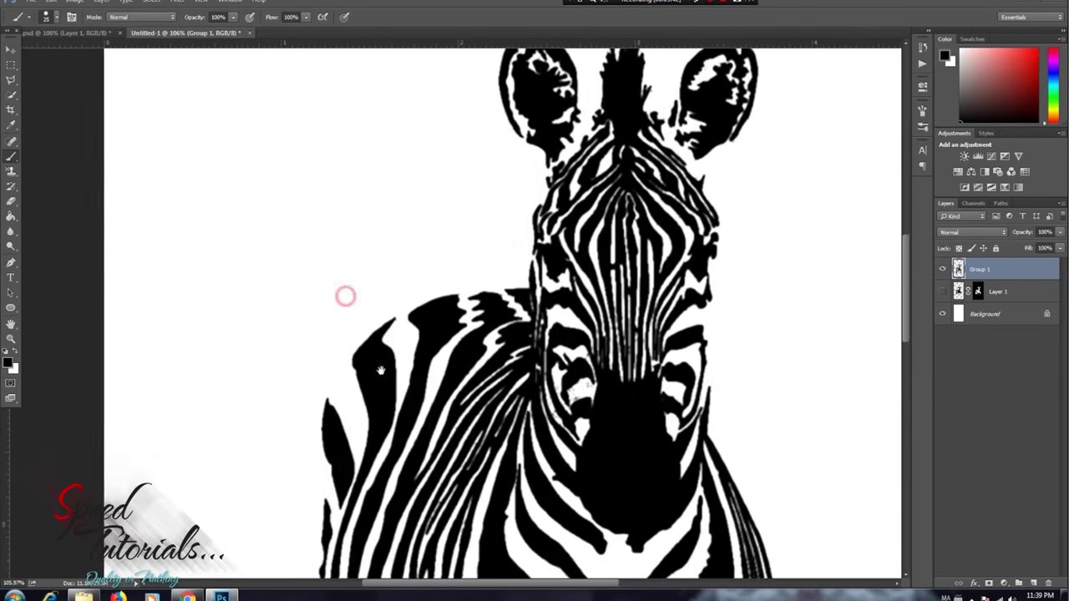
scroll(349, 428, up, 1)
drag(351, 426, 350, 165)
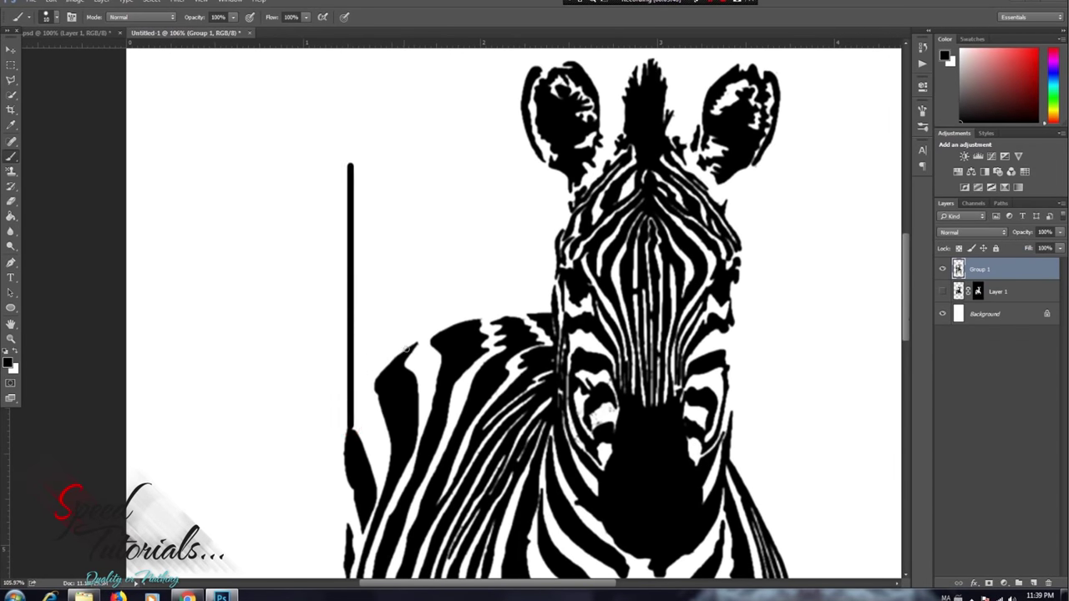
scroll(393, 334, up, 3)
key(bracketright)
key(bracketright)
key(bracketright)
drag(395, 434, 395, 191)
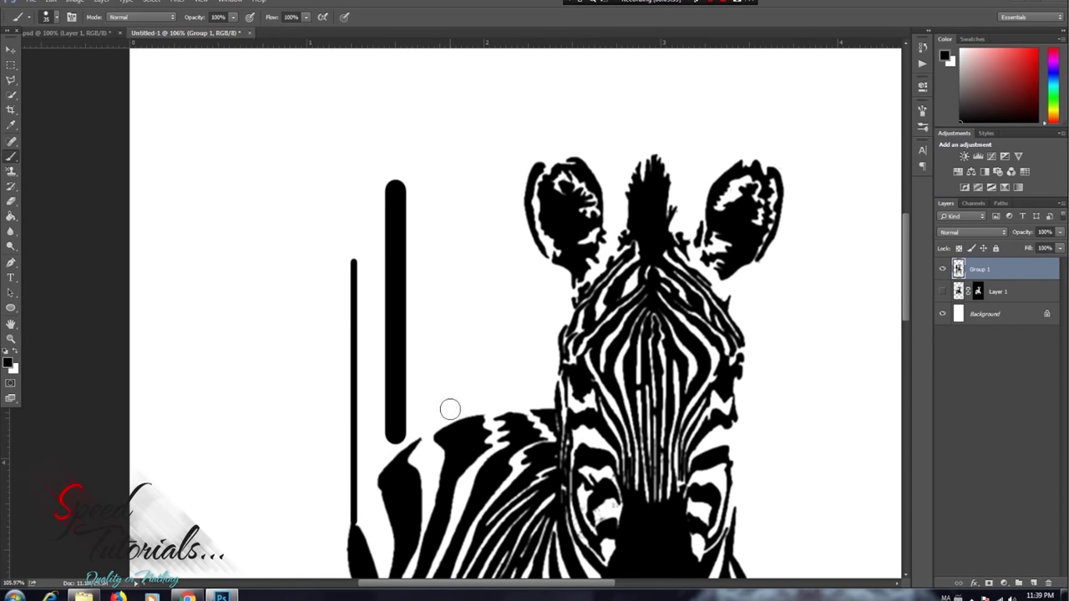
drag(455, 422, 455, 104)
scroll(480, 519, up, 3)
Paint thin lines rising above the back, the left ear and the forehead
drag(484, 499, 485, 152)
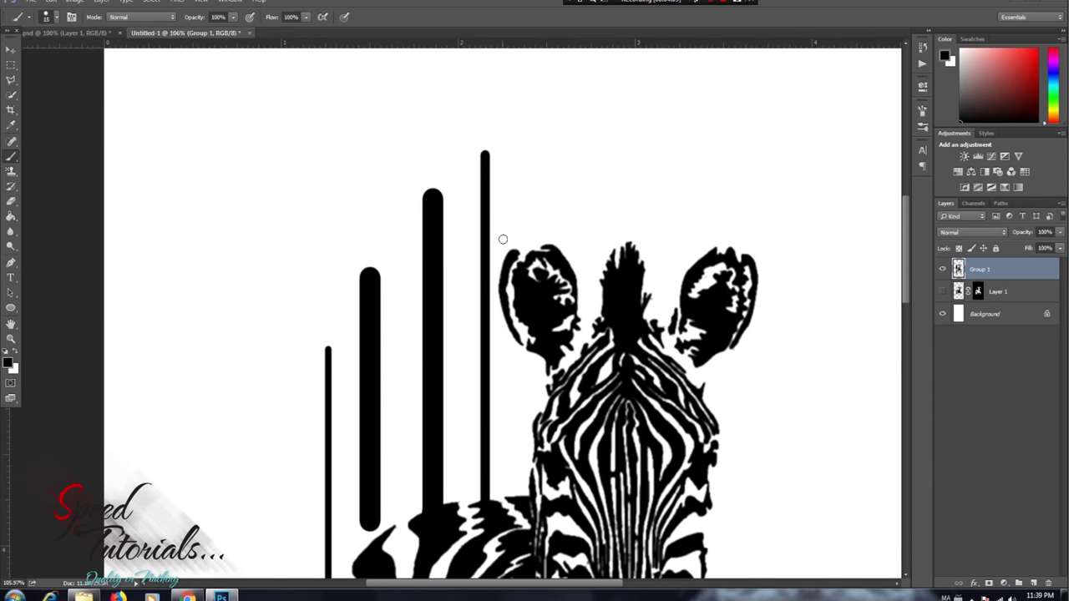
scroll(518, 500, up, 3)
scroll(501, 401, down, 2)
drag(465, 351, 465, 142)
drag(524, 351, 524, 188)
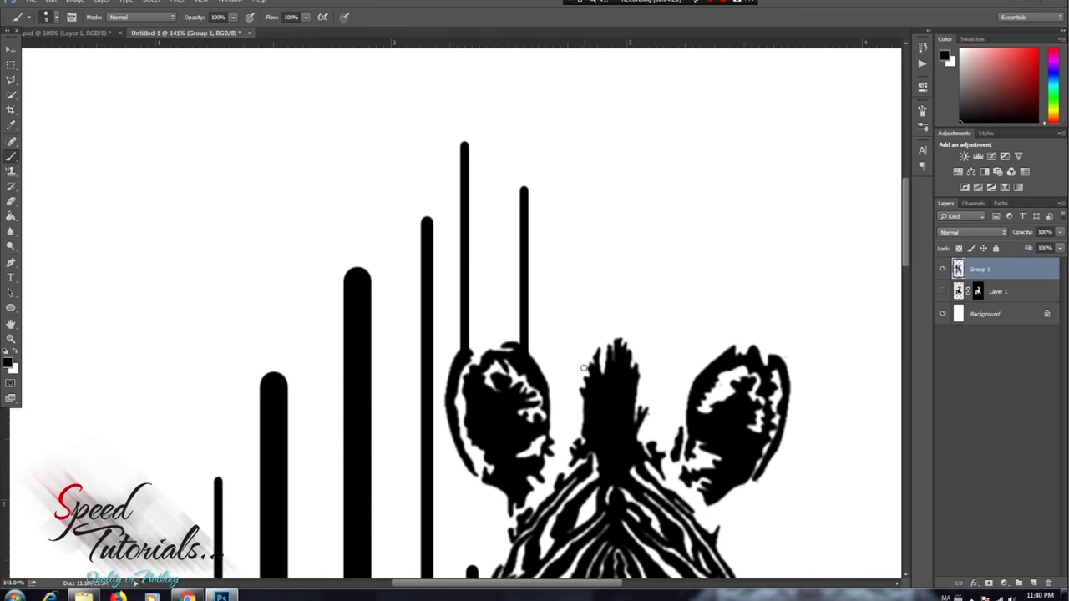
mouse_move(597, 351)
mouse_down()
mouse_move(597, 120)
mouse_move(610, 157)
mouse_up()
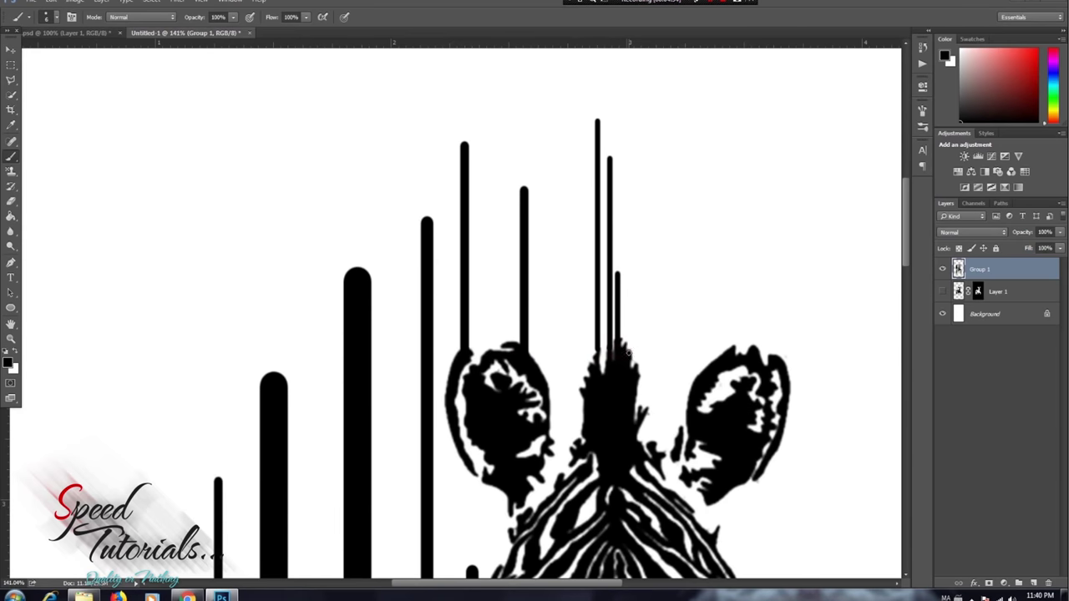
drag(628, 353, 628, 154)
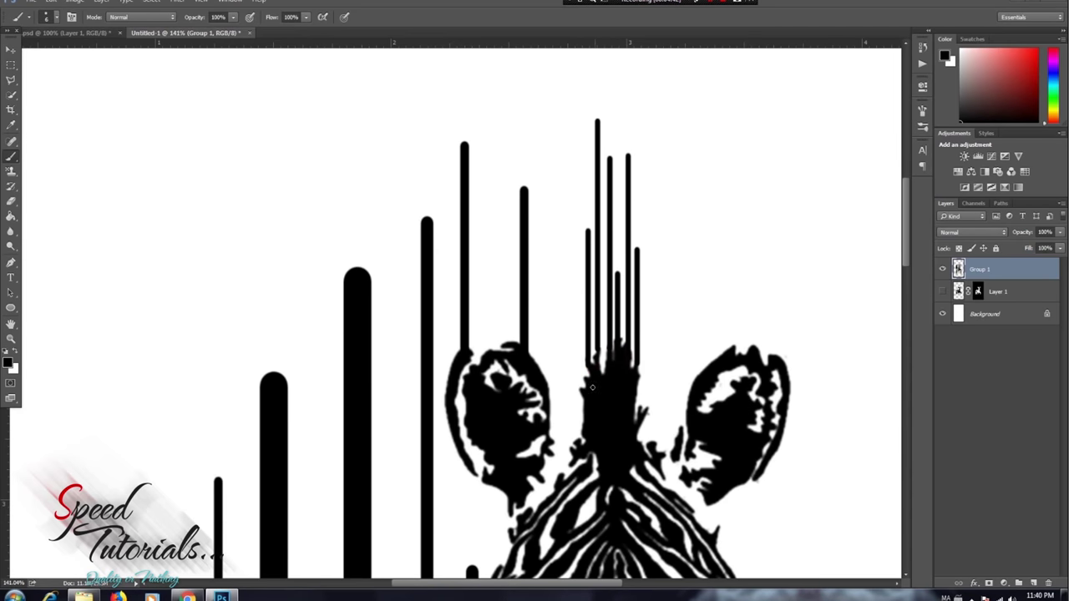
Add short lines beside the forehead and tall thin lines near the right ear
drag(647, 413, 647, 249)
drag(660, 457, 660, 286)
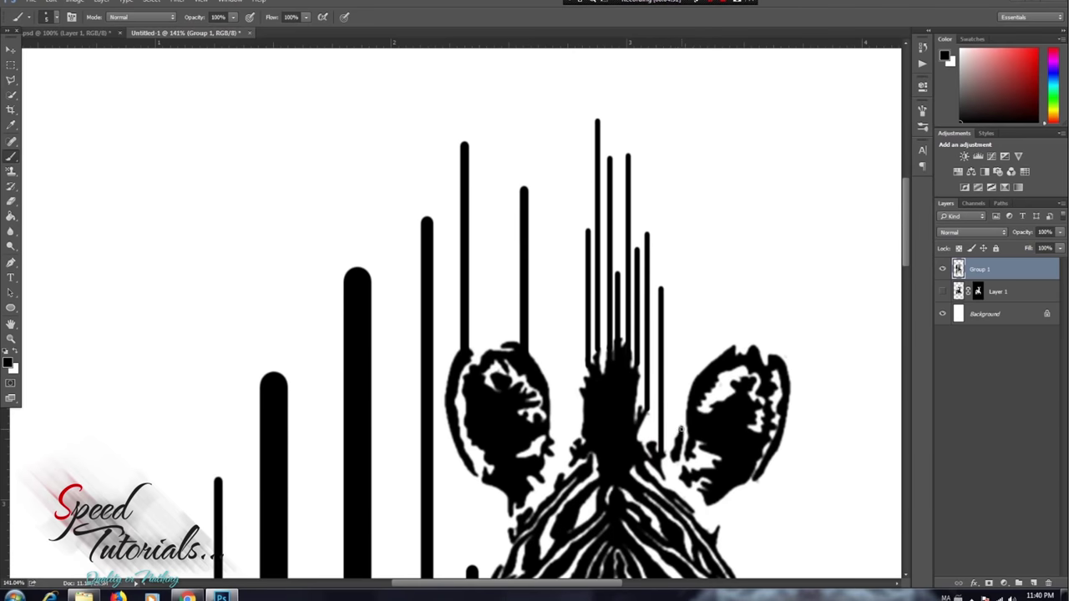
drag(680, 430, 682, 105)
drag(732, 353, 732, 121)
scroll(585, 350, down, 3)
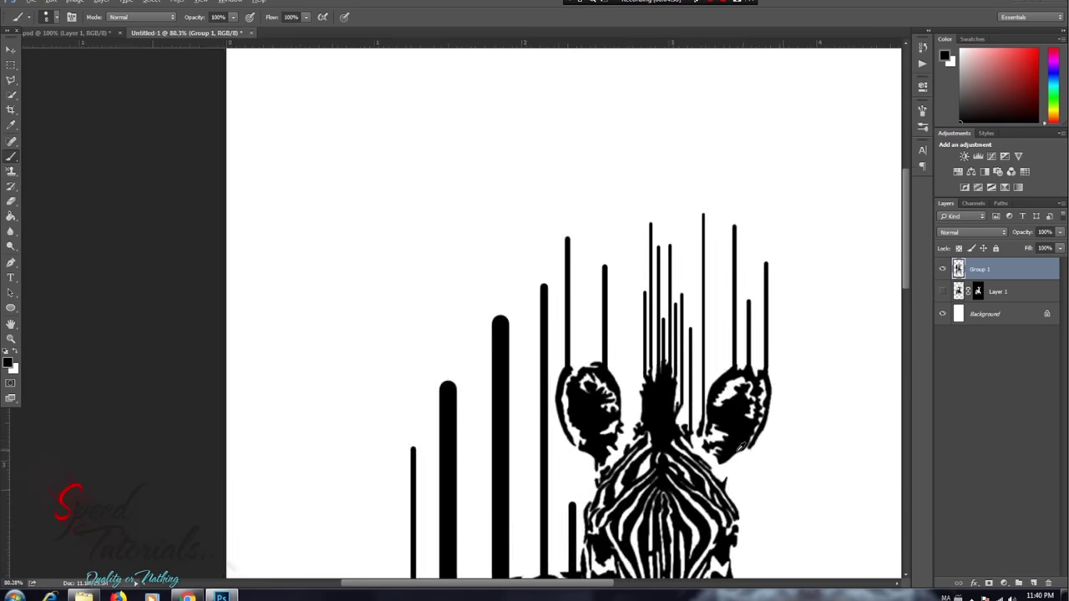
scroll(493, 365, down, 3)
scroll(493, 366, down, 2)
Open Liquify with Advanced Mode off and the warp brush size about 28
click(176, 1)
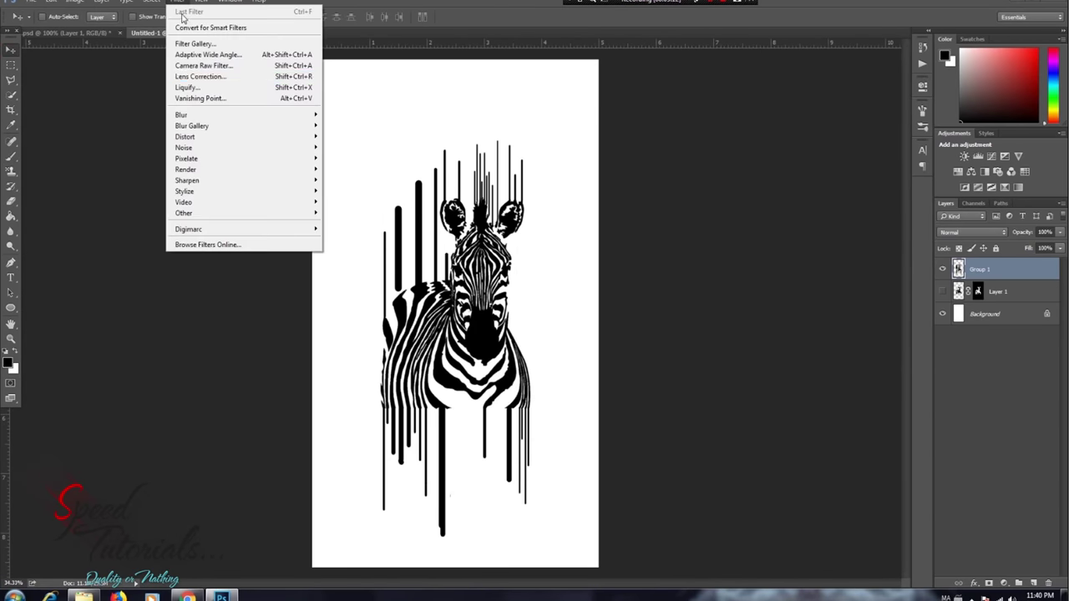
click(201, 89)
scroll(418, 370, up, 2)
scroll(441, 227, up, 1)
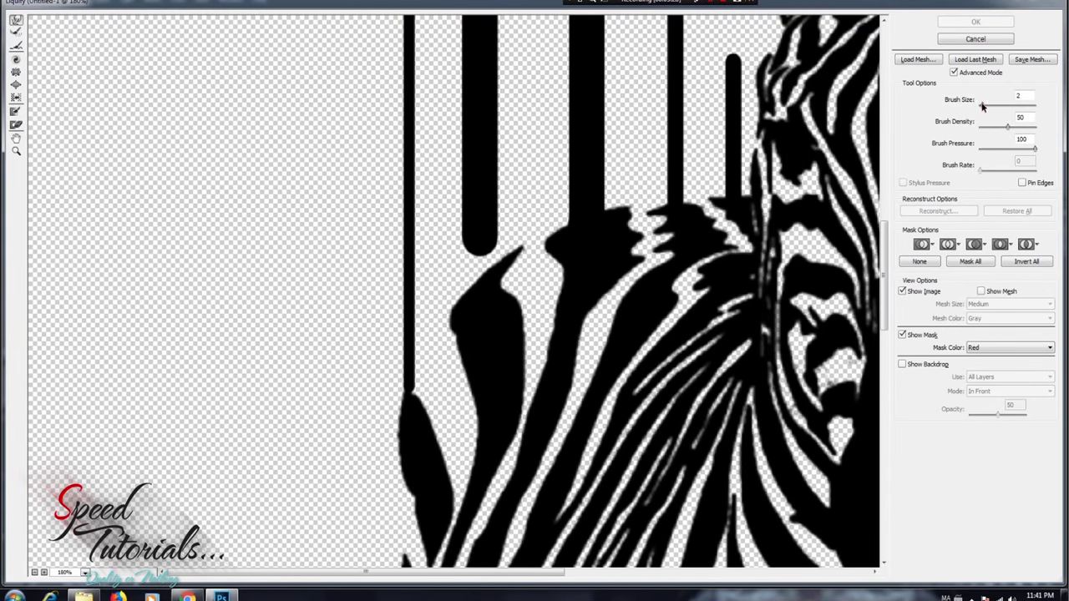
click(952, 72)
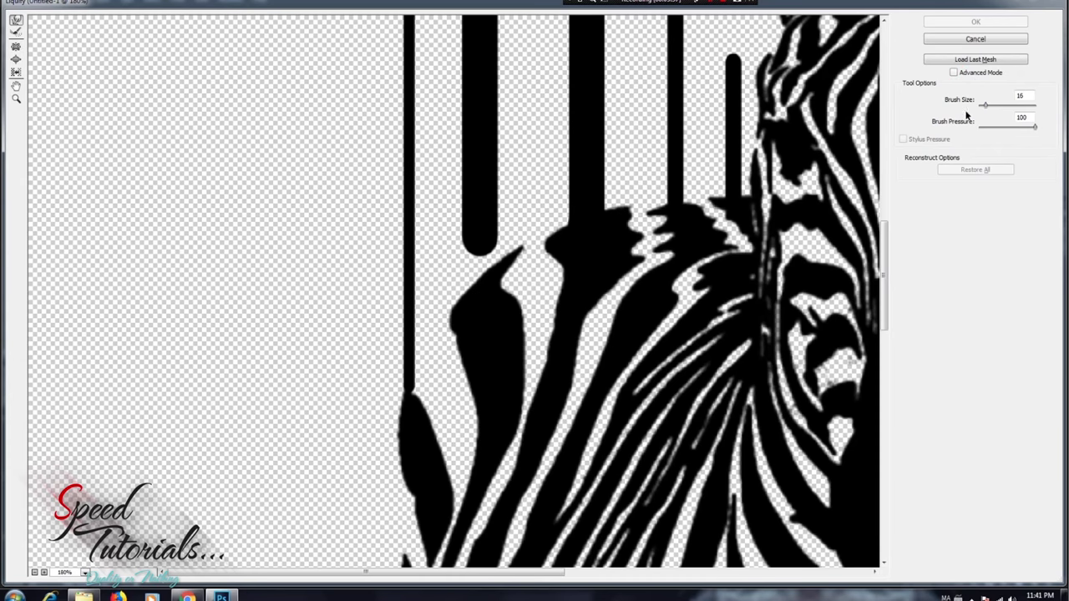
drag(990, 108, 986, 111)
Reshape the left drip bar's tips and join the second bar to the blob below
click(470, 286)
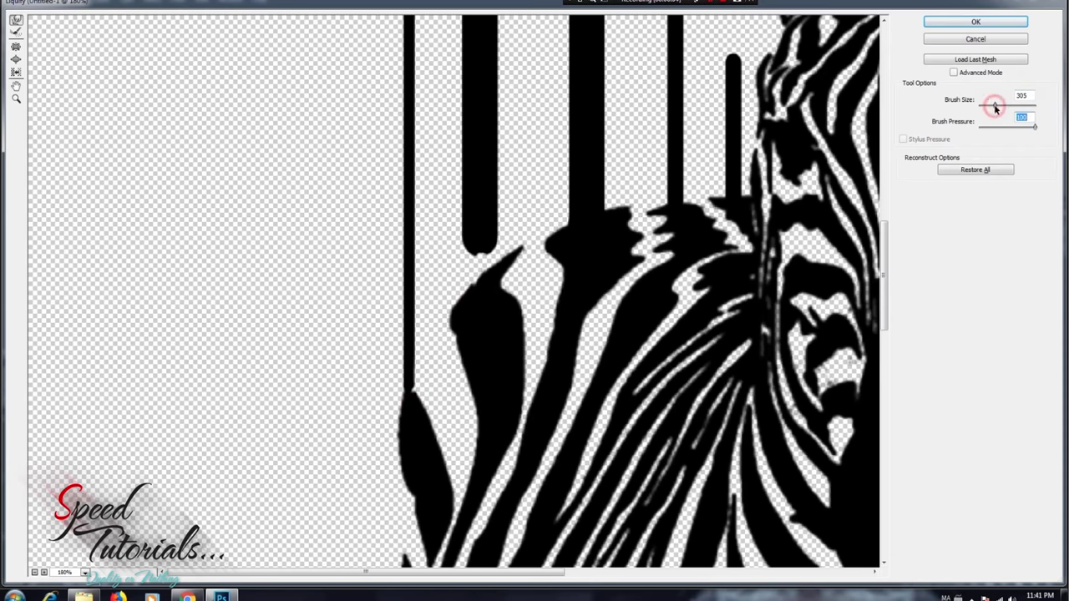
drag(994, 107, 986, 106)
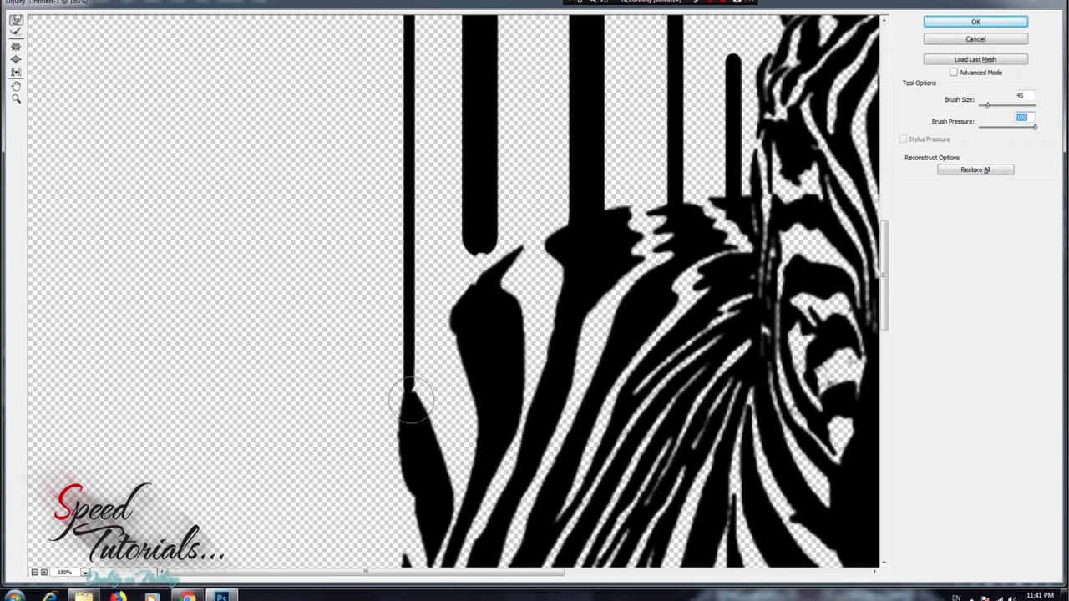
drag(411, 399, 409, 359)
key(bracketleft)
key(bracketleft)
key(bracketleft)
drag(482, 310, 476, 243)
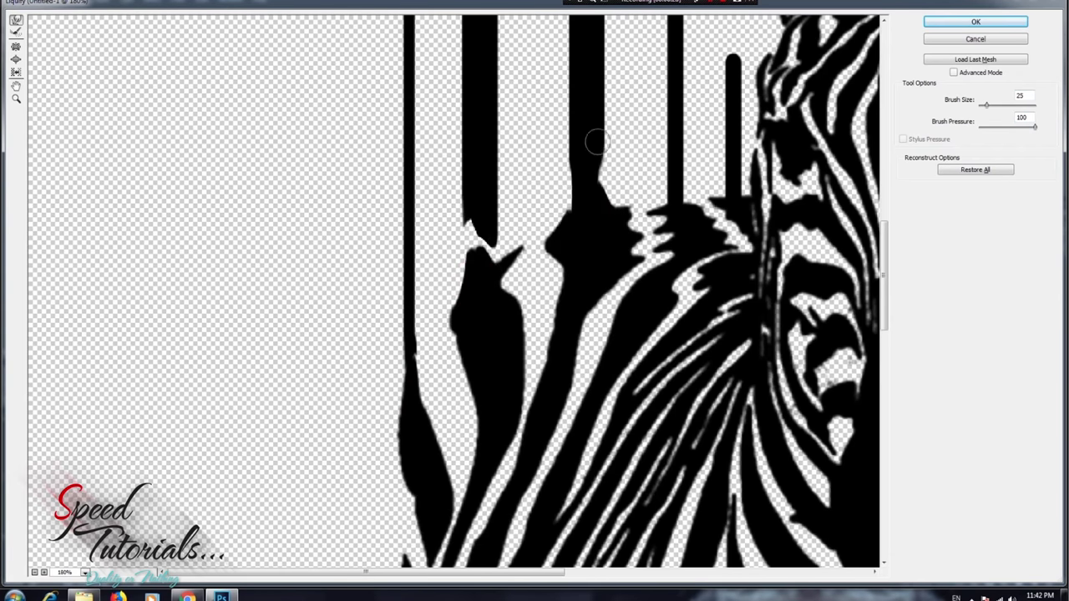
drag(665, 194, 540, 355)
key(bracketleft)
key(bracketleft)
key(bracketleft)
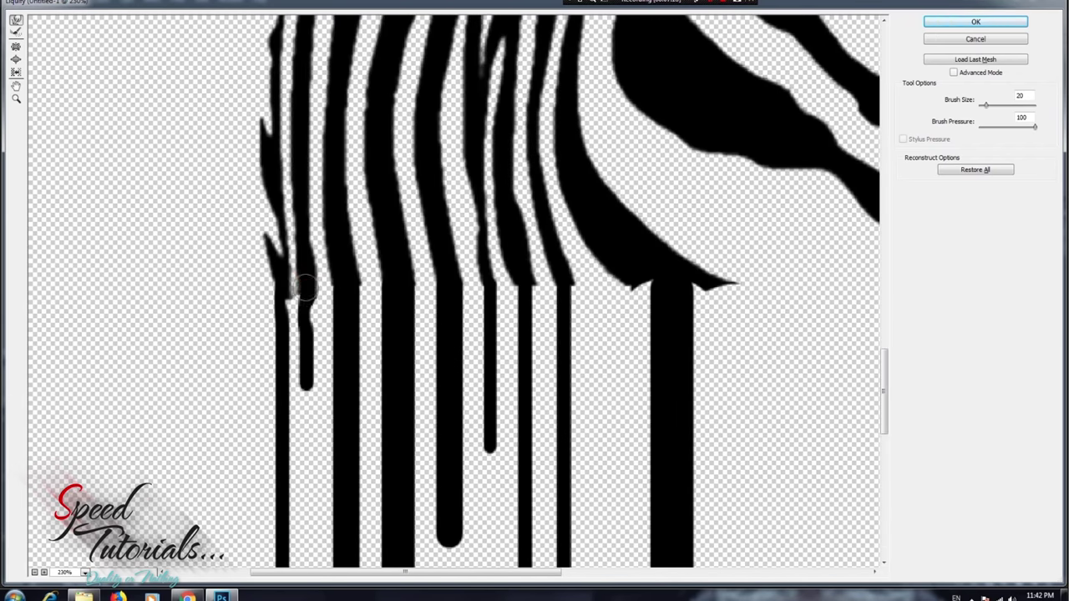
Warp the zebra's lower stripes, left to right, into their vertical drip bars
drag(305, 286, 347, 299)
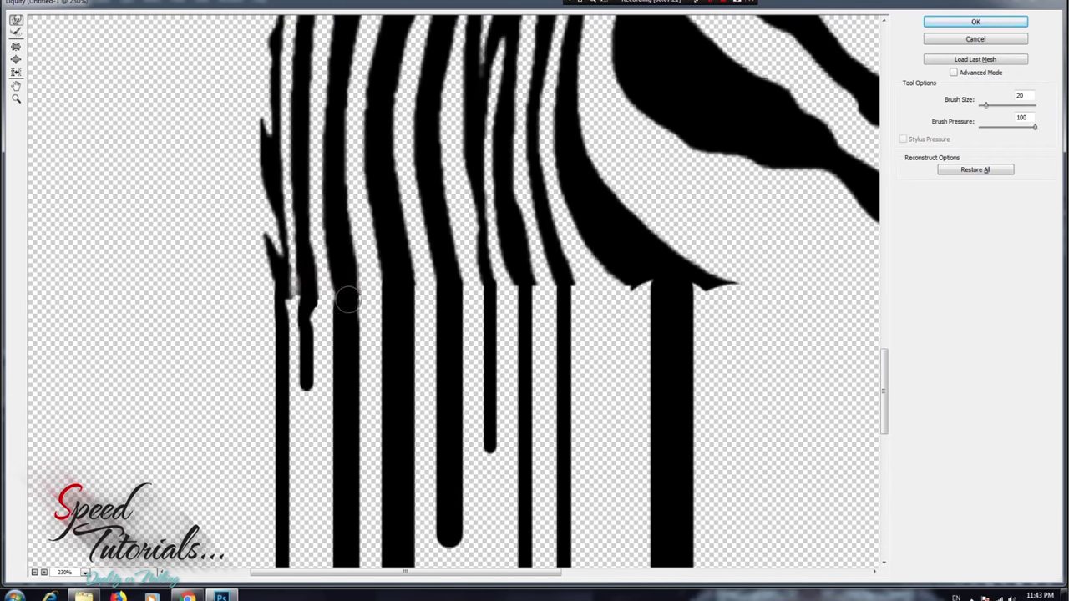
drag(438, 285, 492, 308)
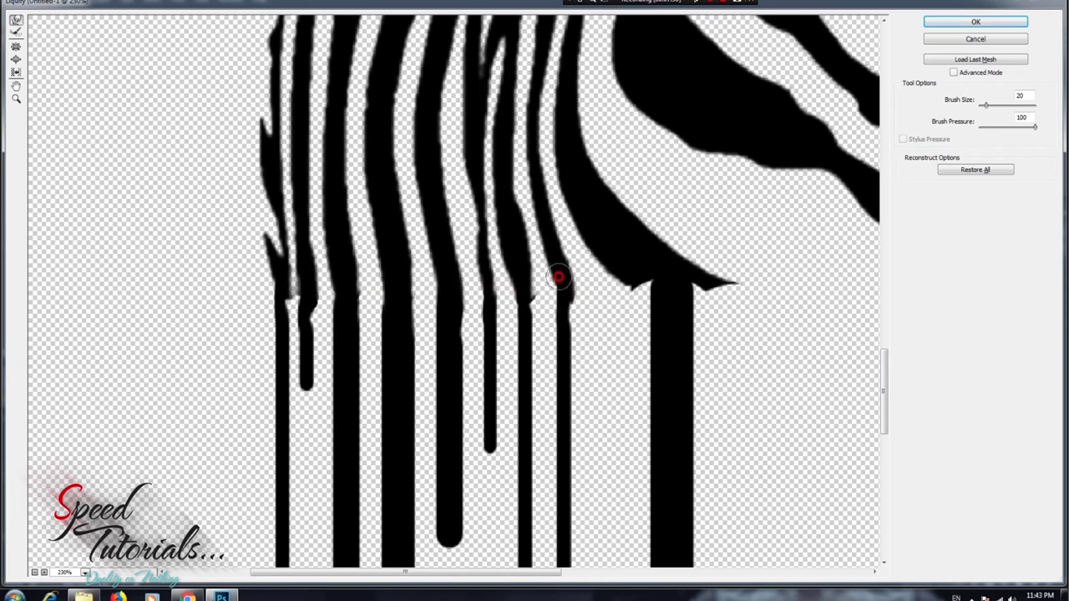
drag(558, 276, 657, 288)
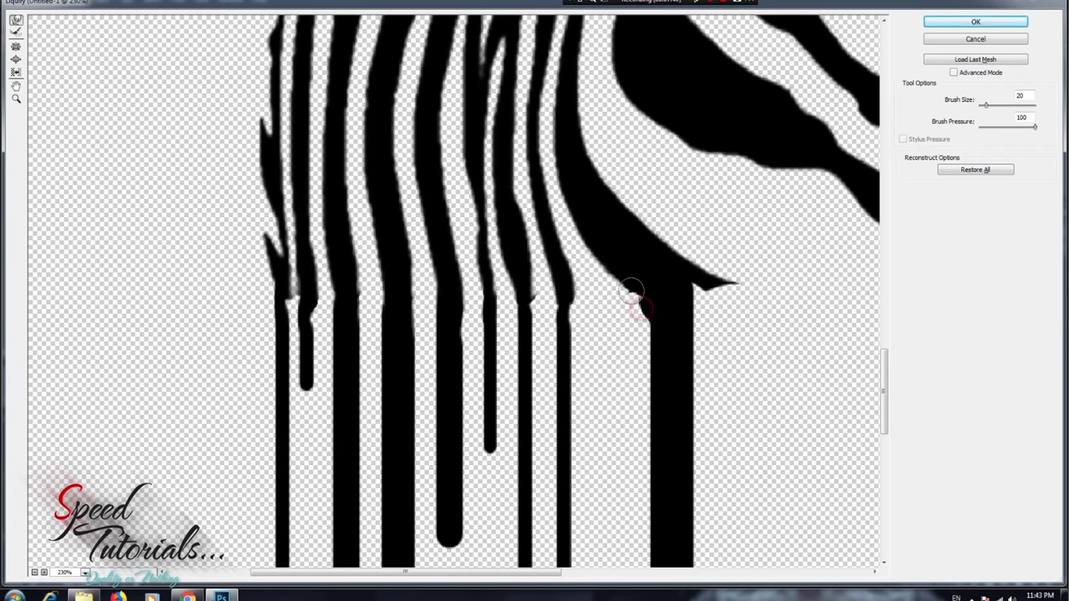
mouse_move(672, 360)
mouse_down()
mouse_move(591, 370)
mouse_move(544, 351)
mouse_up()
drag(632, 357, 697, 345)
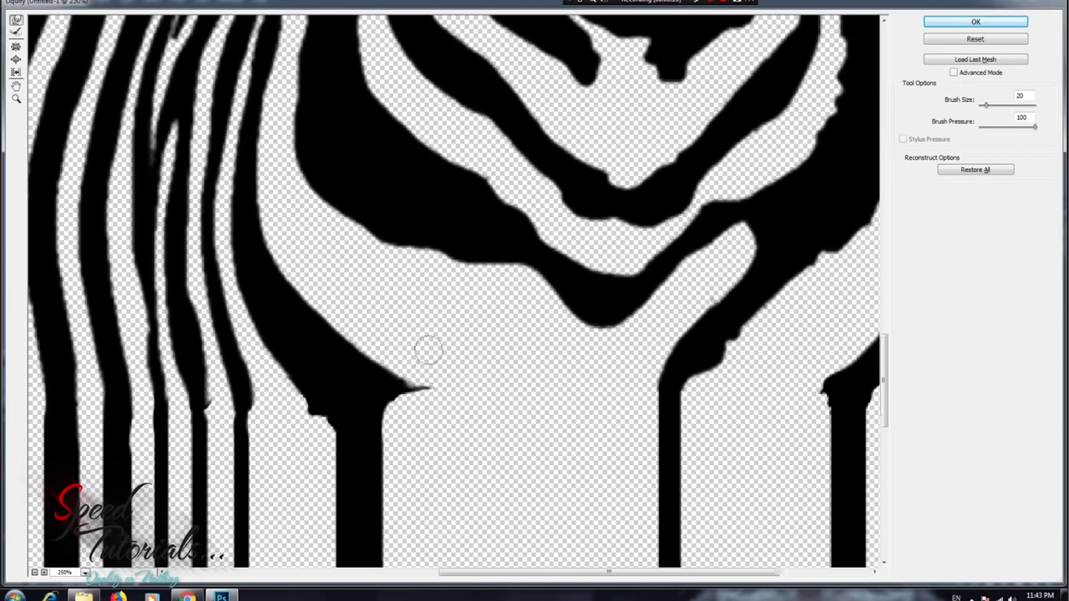
key(ctrl+0)
key(ctrl+alt+0)
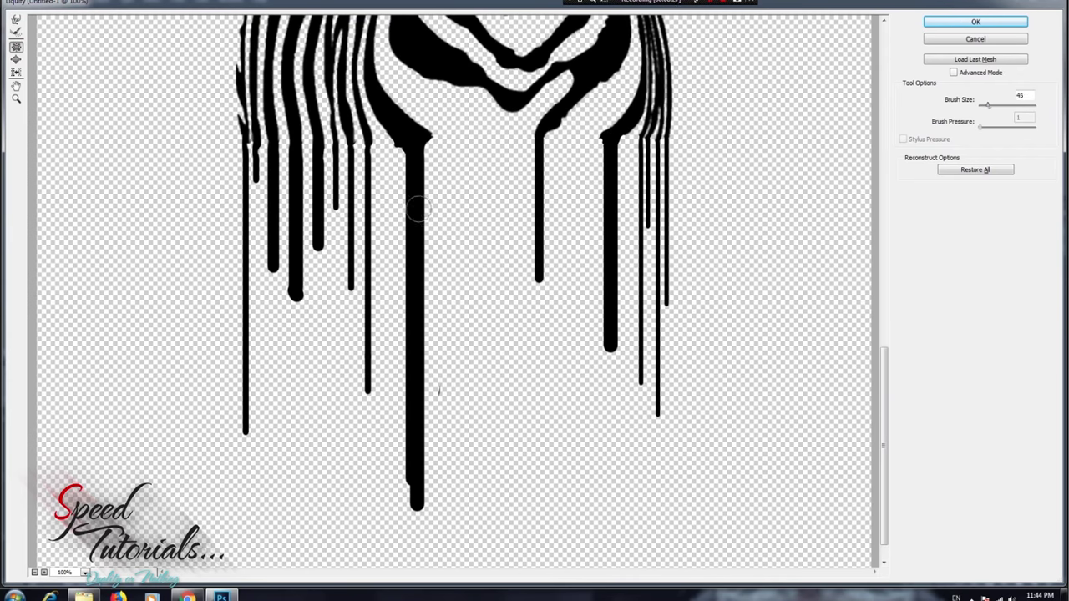
Thin the long centre drip and the drips to its right with Forward Warp
drag(418, 209, 418, 484)
key(bracketright)
key(bracketright)
key(bracketright)
drag(538, 138, 529, 231)
drag(609, 142, 611, 343)
key(bracketleft)
mouse_move(368, 157)
mouse_down()
mouse_move(369, 384)
mouse_move(354, 154)
mouse_up()
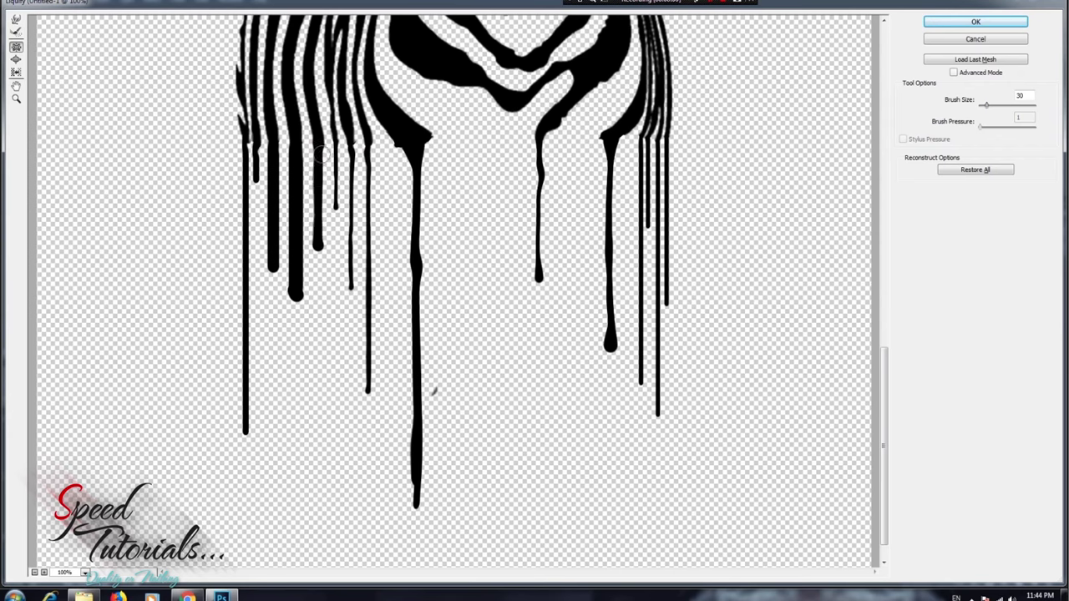
Thin the left-side drips, the thick drip left of the ears and one above the head
key(bracketright)
drag(296, 159, 294, 266)
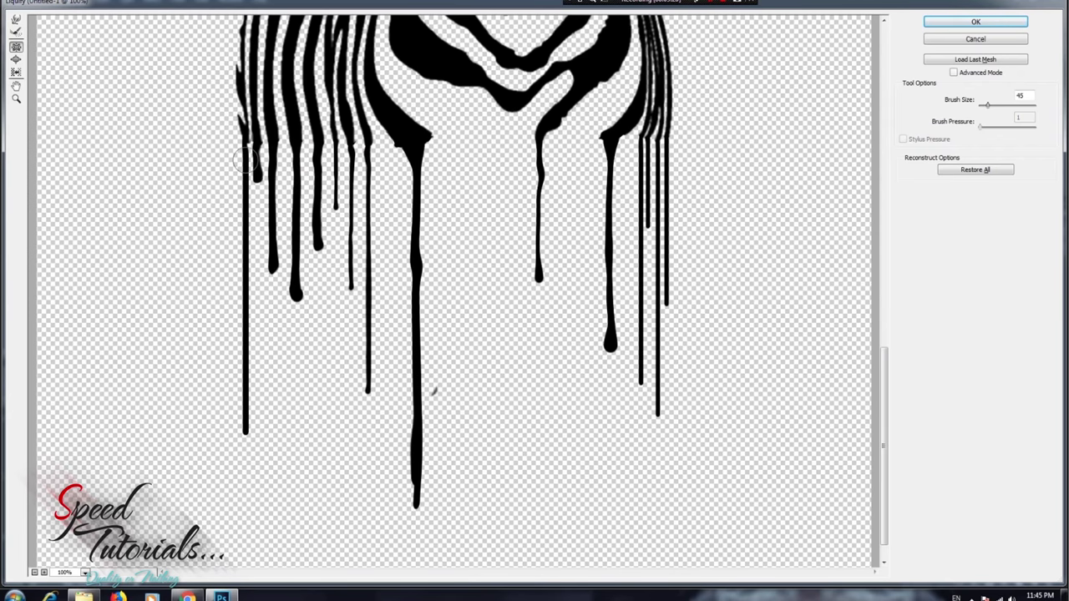
mouse_move(247, 159)
mouse_down()
mouse_move(245, 417)
mouse_move(255, 151)
mouse_up()
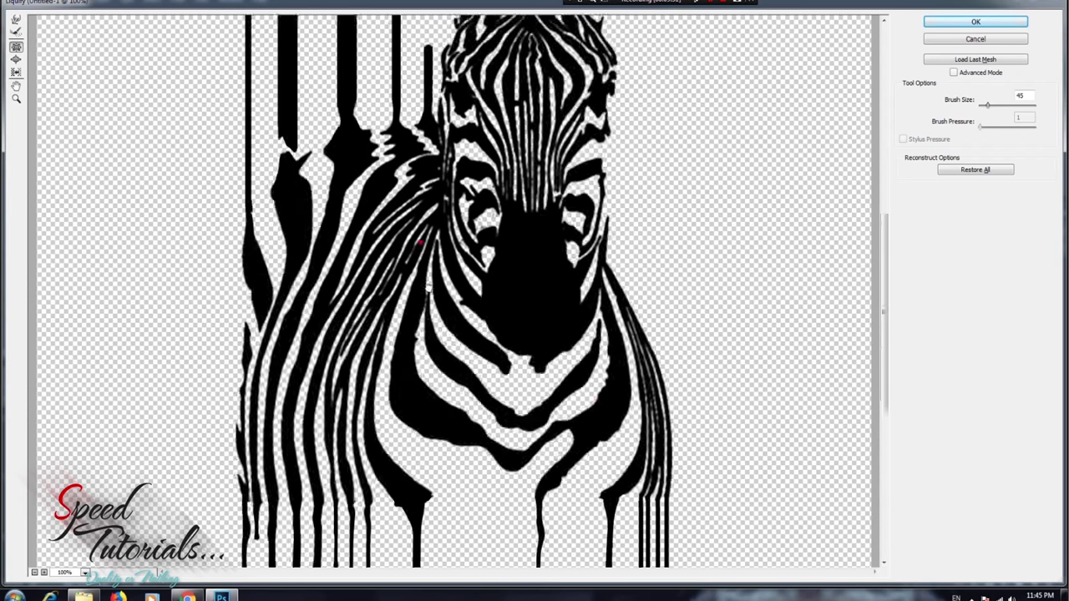
drag(288, 372, 292, 254)
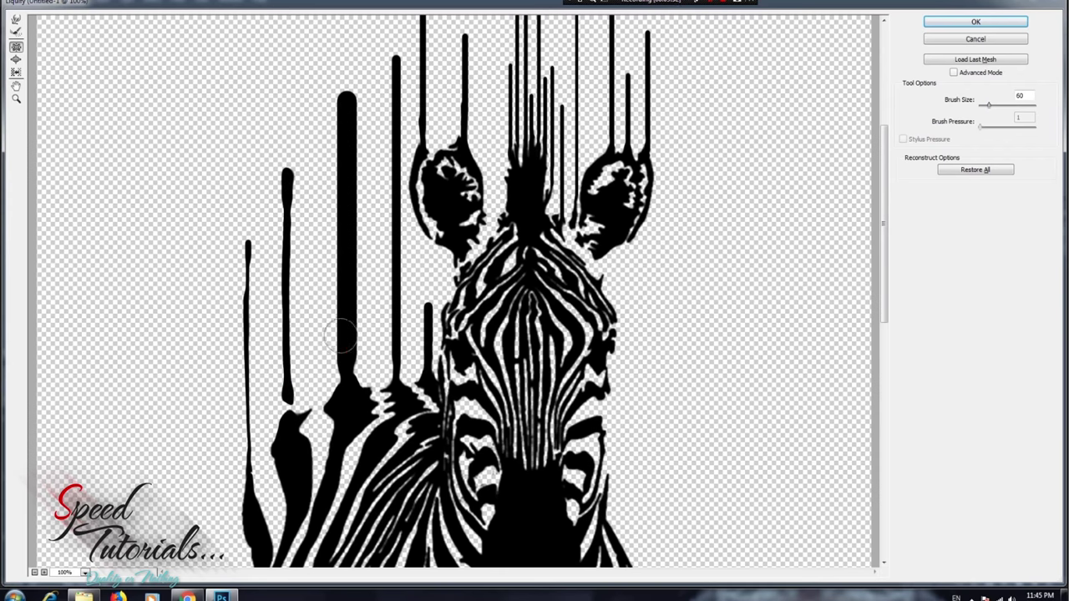
drag(344, 368, 341, 336)
drag(393, 372, 393, 72)
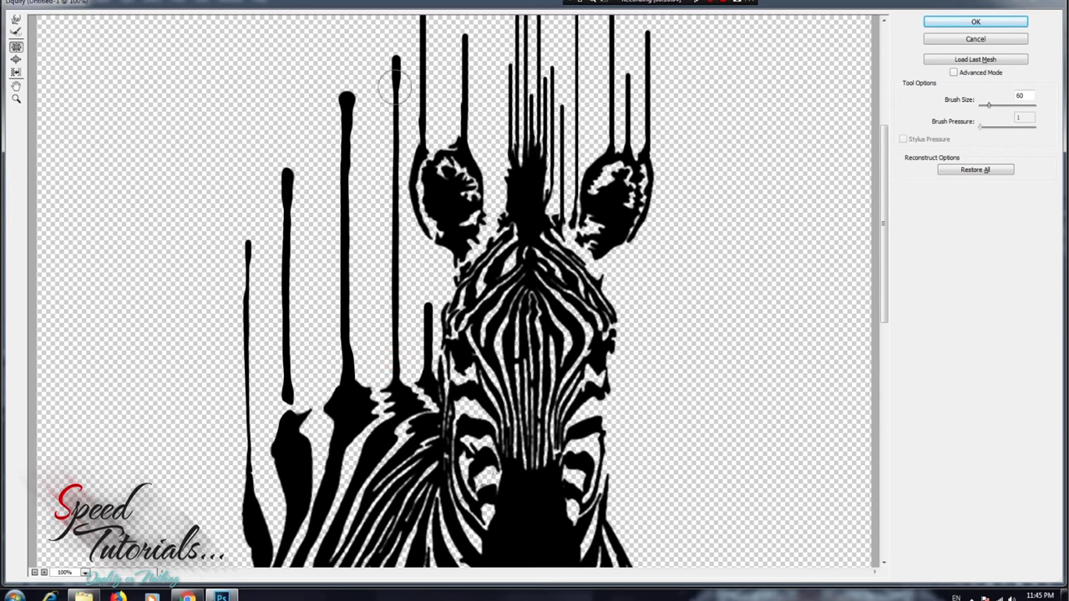
Thin and reshape the drips above the right ear and the centre of the head
scroll(428, 309, up, 2)
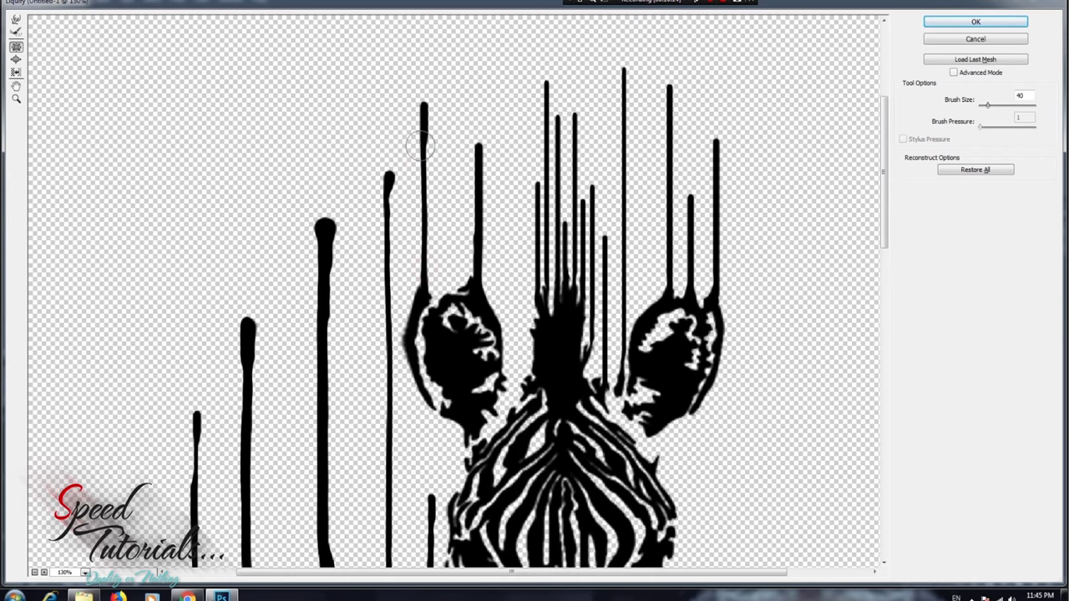
scroll(501, 250, right, 2)
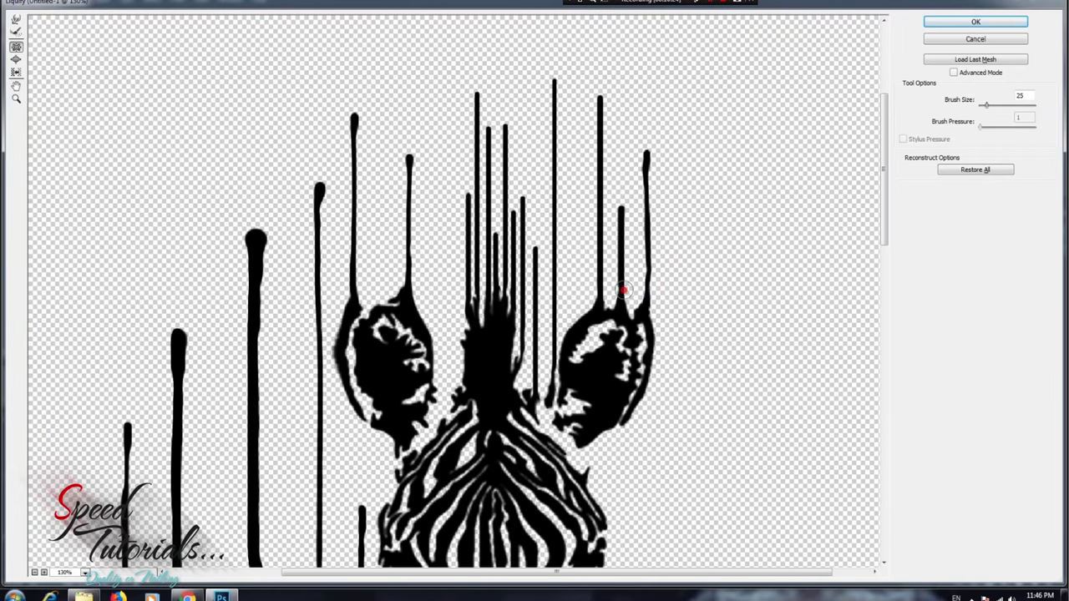
drag(600, 283, 594, 175)
drag(549, 339, 555, 92)
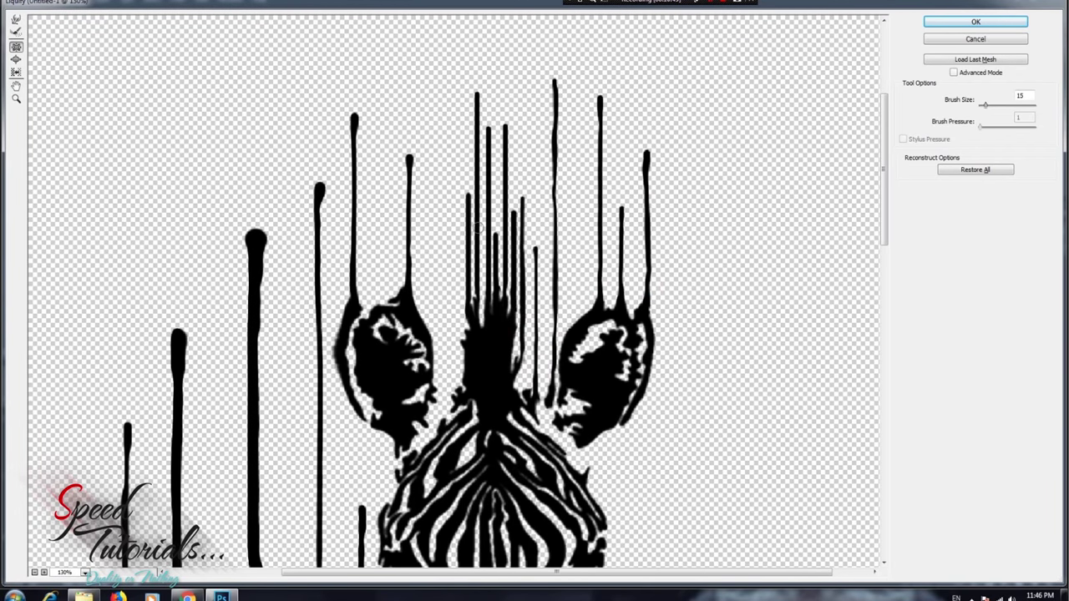
drag(477, 226, 465, 150)
drag(467, 251, 484, 125)
drag(489, 275, 510, 133)
Review the drips and apply the Liquify warp to the zebra
key(bracketright)
alt+scroll(243, 316, down, 1)
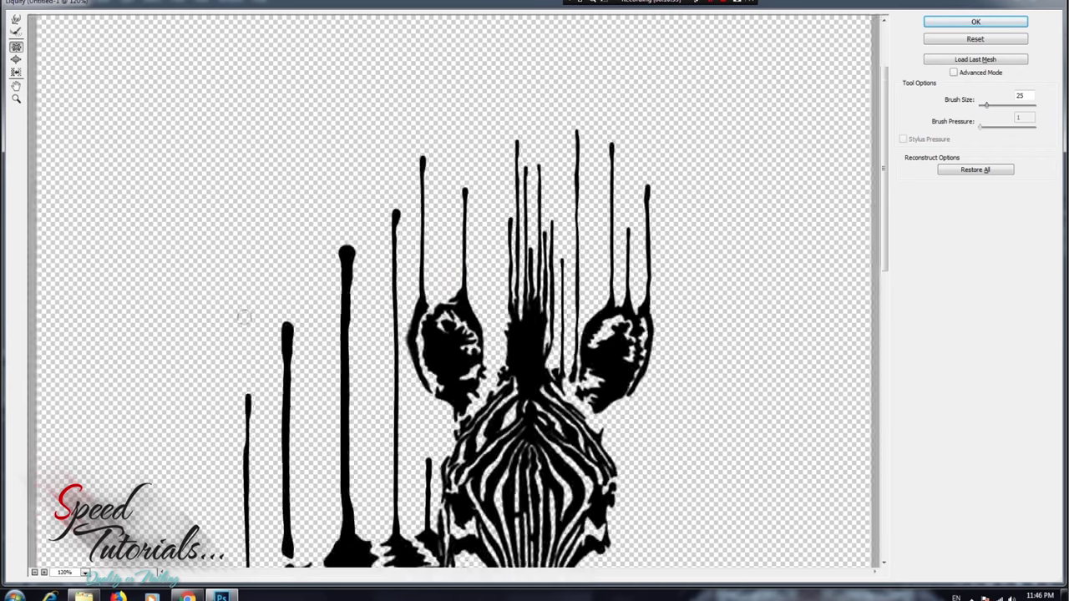
scroll(243, 316, up, 1)
alt+scroll(267, 358, down, 2)
scroll(471, 145, down, 5)
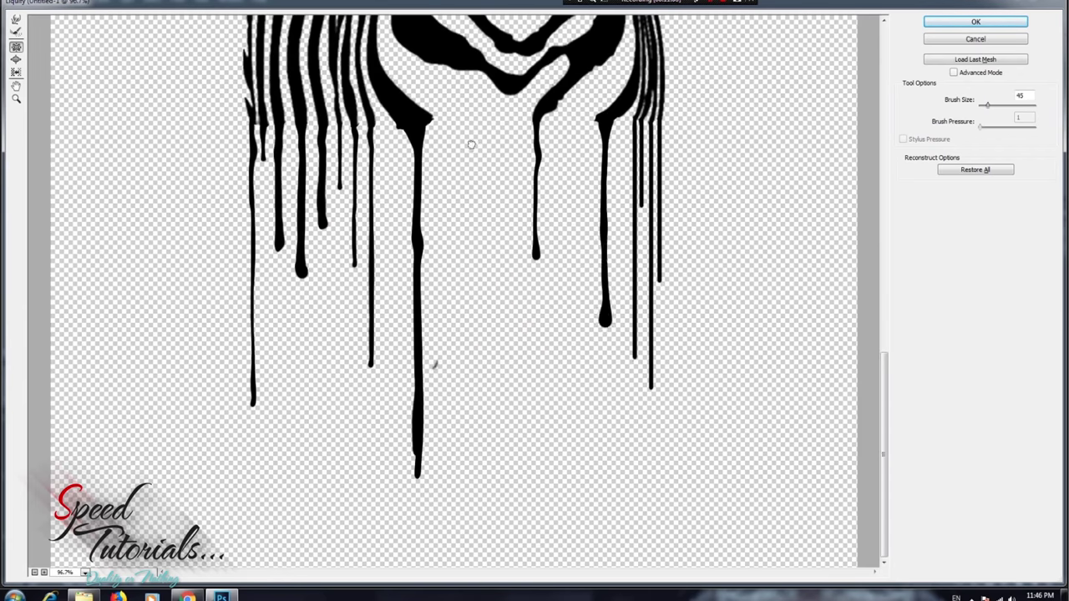
alt+scroll(417, 462, down, 3)
alt+scroll(430, 401, down, 3)
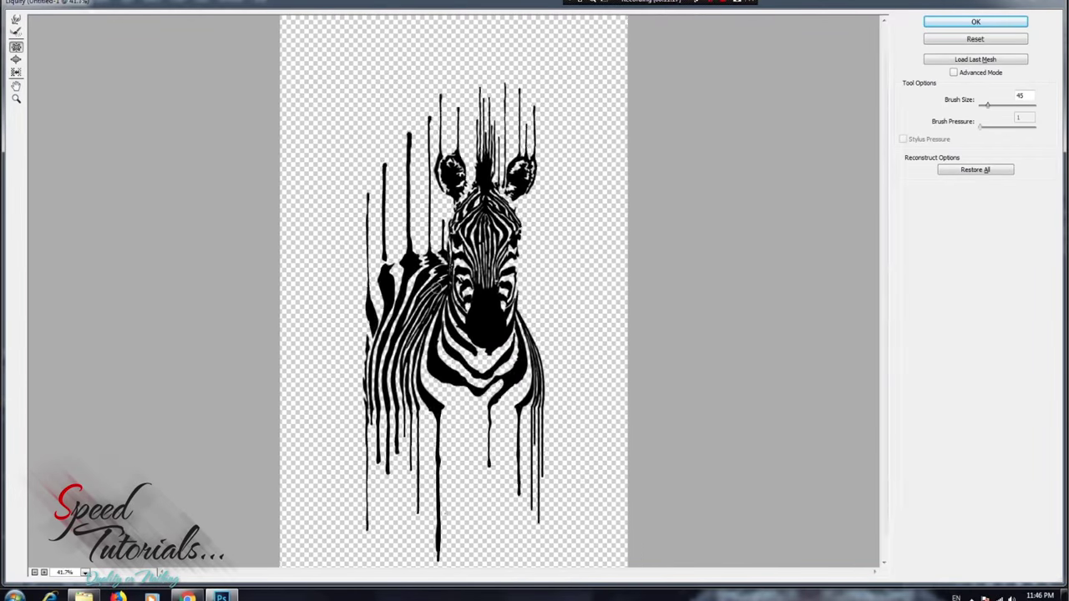
alt+scroll(442, 279, down, 1)
key(Return)
Dismiss the warning and select the zebra's black areas by colour
alt+scroll(576, 317, up, 1)
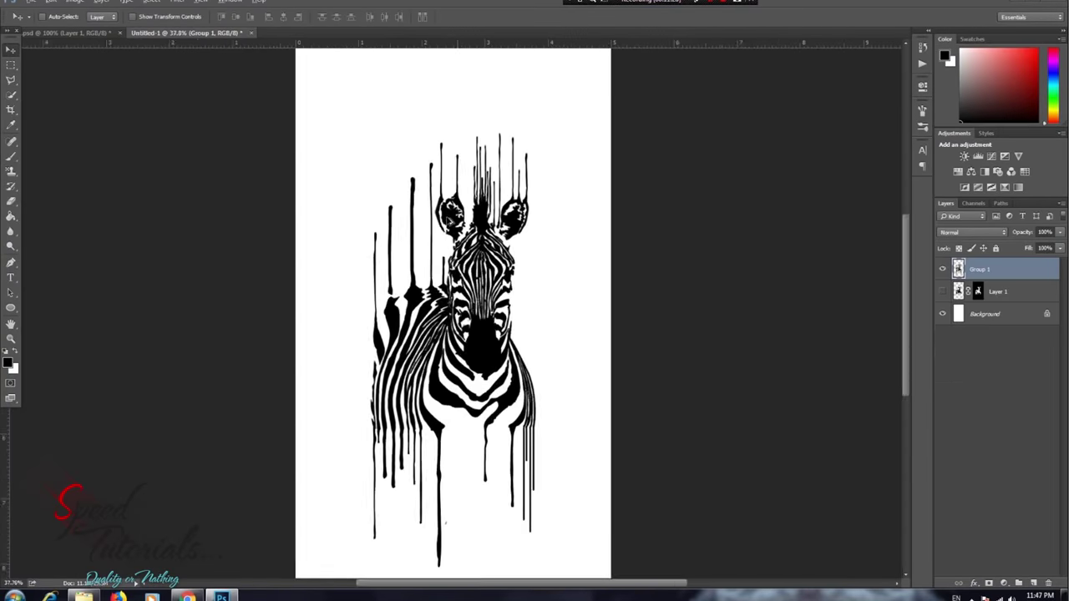
alt+scroll(576, 317, up, 2)
alt+scroll(582, 315, down, 2)
alt+scroll(582, 315, up, 1)
alt+scroll(582, 315, up, 1)
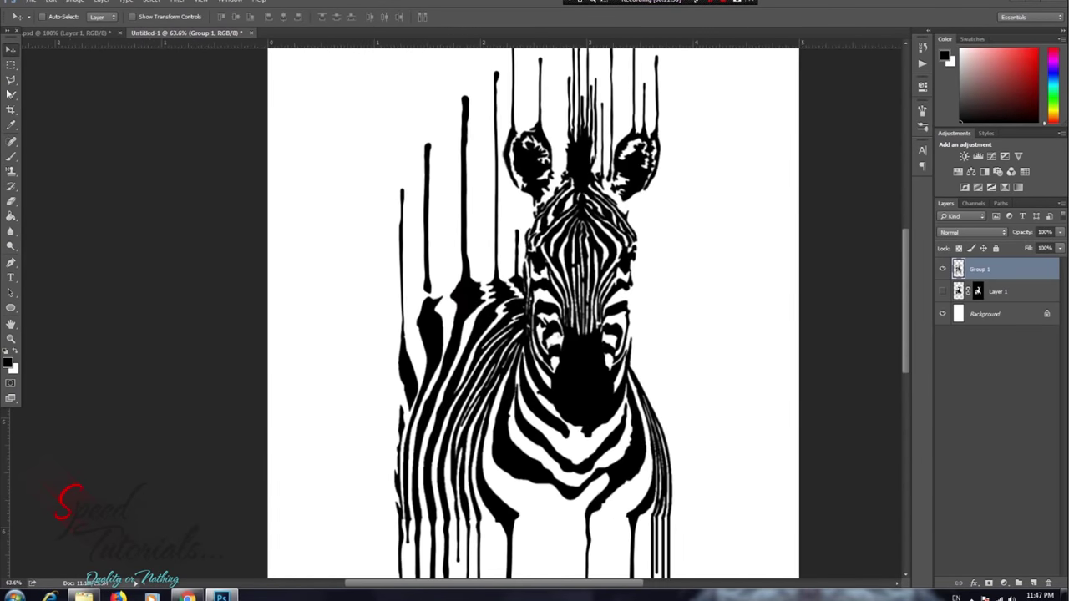
click(11, 81)
key(Return)
click(11, 98)
click(454, 291)
Select the black zebra shapes using Select > Color Range
alt+scroll(454, 291, down, 1)
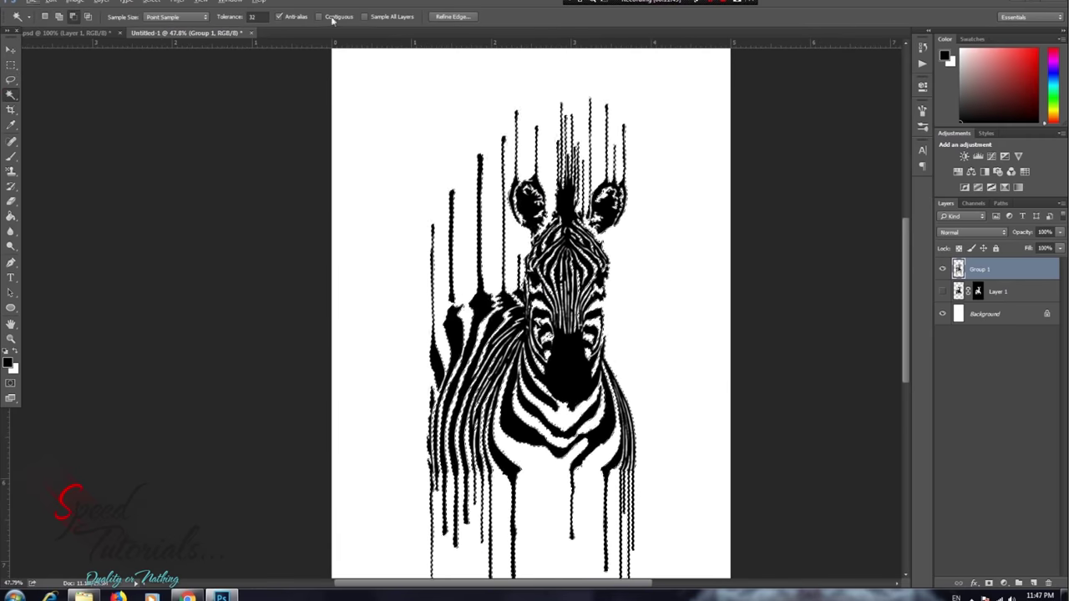
alt+scroll(501, 286, up, 2)
alt+scroll(501, 287, down, 1)
alt+scroll(459, 292, up, 2)
alt+scroll(459, 293, down, 1)
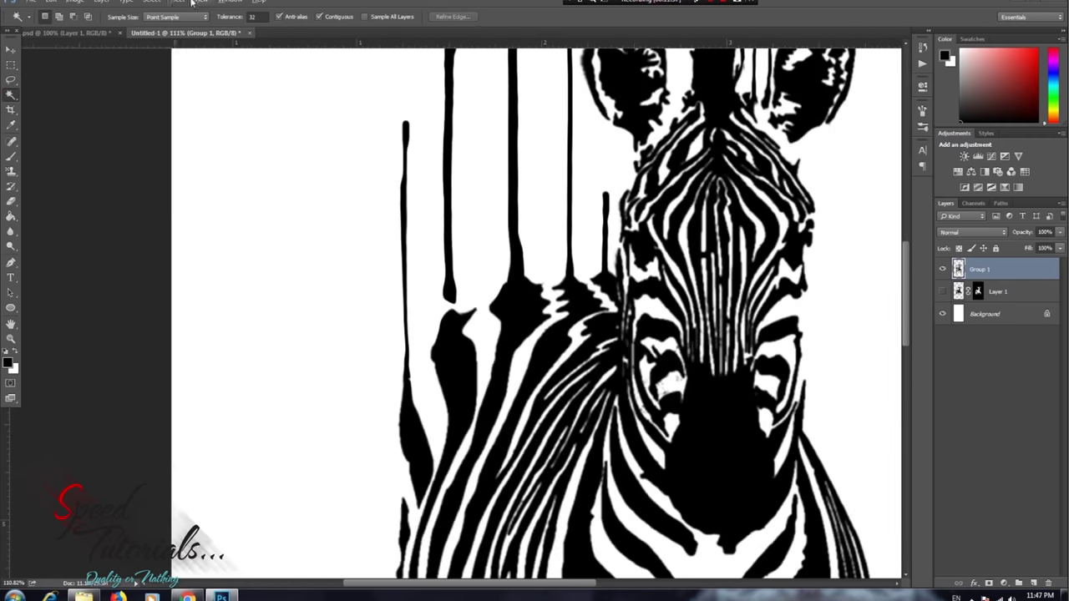
click(151, 2)
click(171, 113)
click(578, 312)
click(850, 217)
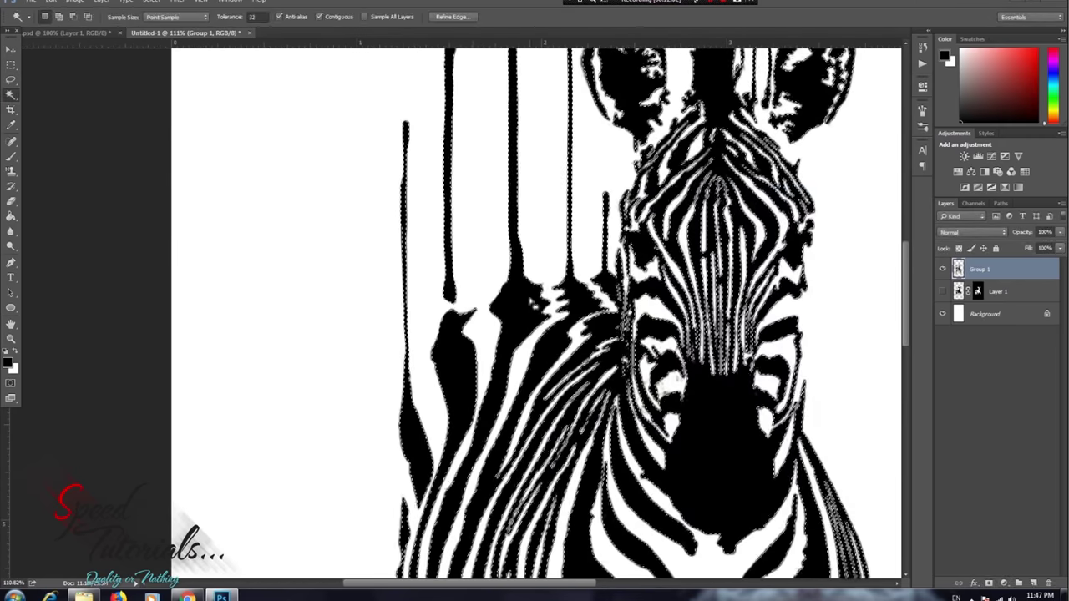
Set the foreground colour to cyan in the Color Picker
click(944, 56)
click(865, 305)
click(839, 242)
key(Return)
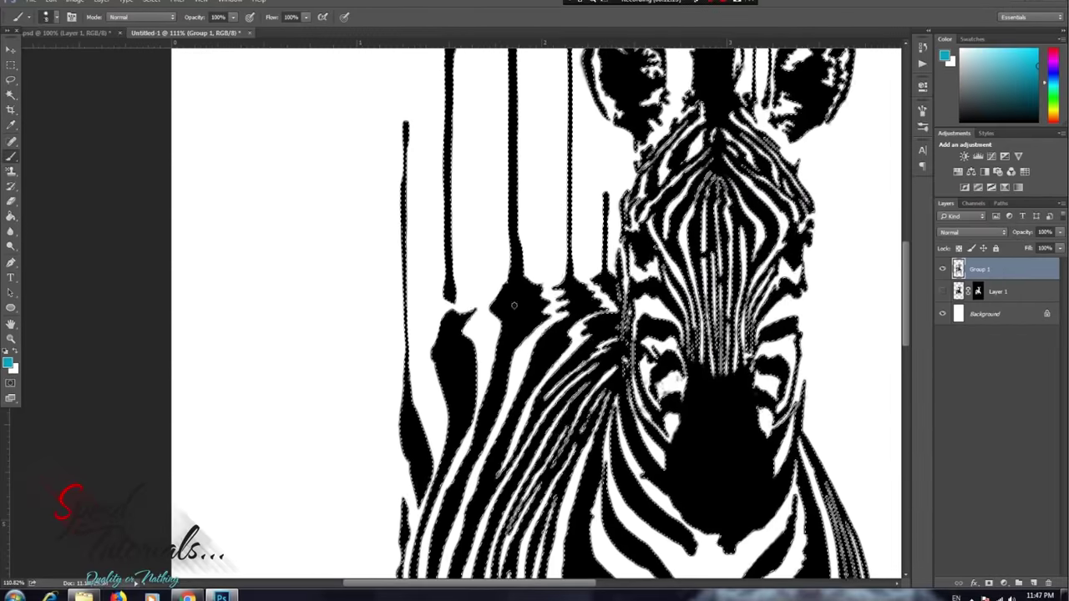
Try cyan brush strokes on a drip and stripe, then undo them
key(b)
alt+scroll(543, 334, down, 1)
scroll(543, 334, up, 2)
drag(545, 238, 542, 346)
alt+scroll(542, 346, up, 3)
alt+scroll(543, 346, up, 1)
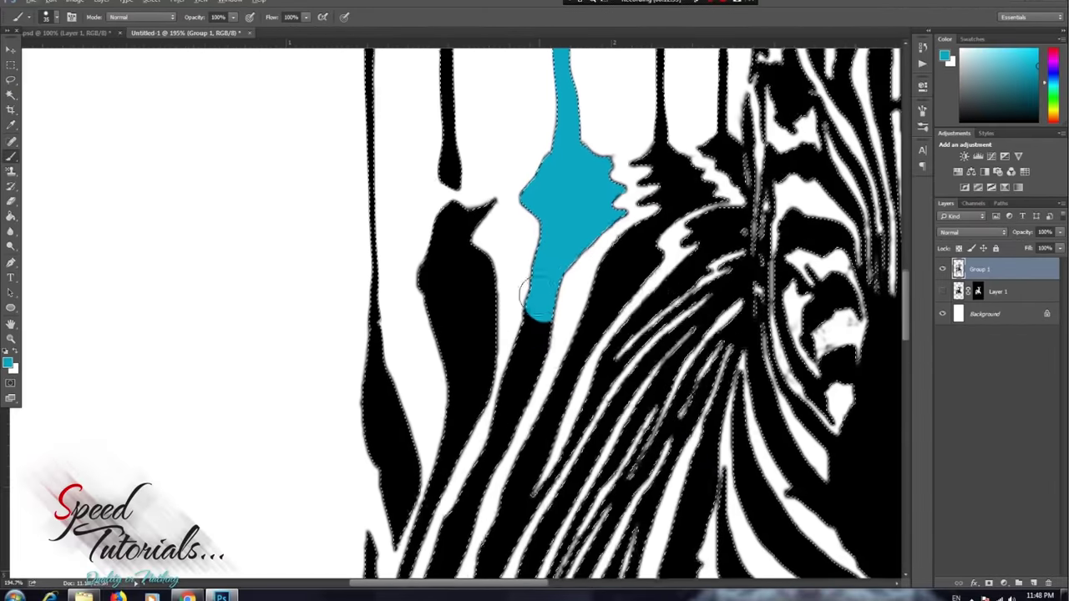
mouse_move(526, 284)
mouse_down()
mouse_move(501, 392)
mouse_move(618, 213)
mouse_up()
alt+scroll(617, 212, down, 2)
alt+scroll(584, 250, down, 1)
key(ctrl+alt+z)
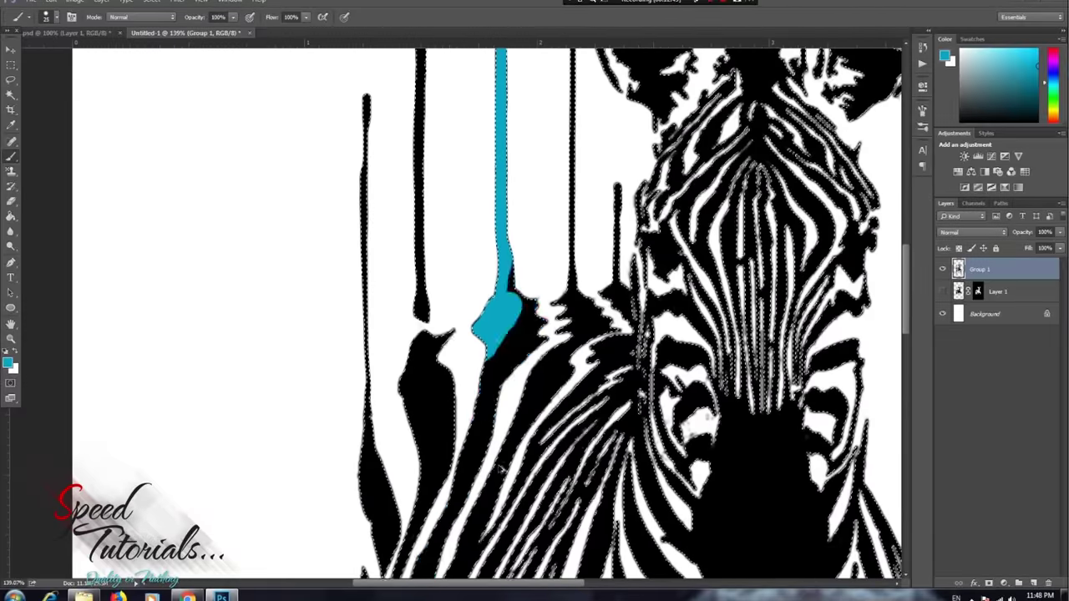
drag(501, 250, 493, 351)
key(ctrl+alt+z)
key(ctrl+alt+z)
Create a new layer and paint one stripe and its drip cyan on it
key(ctrl+shift+alt+n)
drag(501, 84, 497, 351)
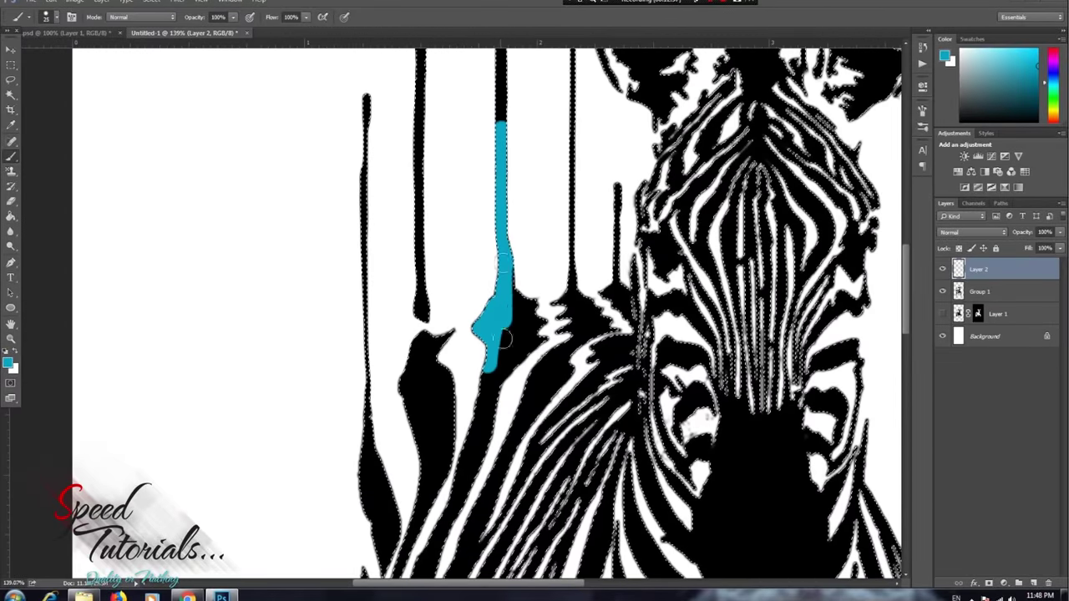
scroll(501, 109, up, 2)
scroll(562, 261, down, 2)
drag(564, 259, 509, 334)
scroll(509, 334, down, 2)
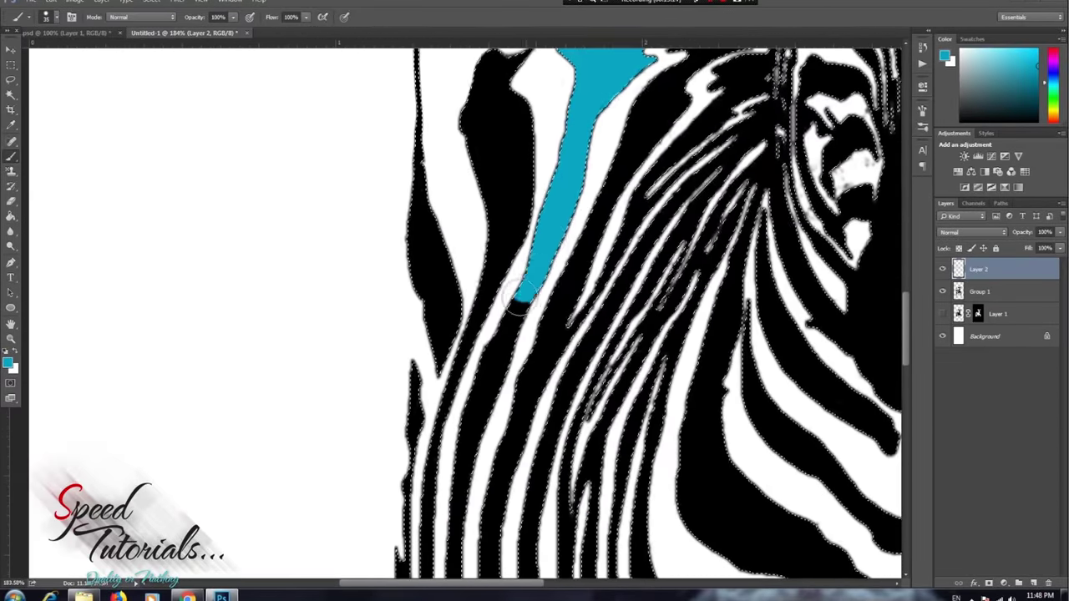
key(ctrl+alt+z)
scroll(501, 375, up, 2)
key(alt+bracketleft)
Erase the black stripe beneath the cyan paint with the Eraser tool
key(e)
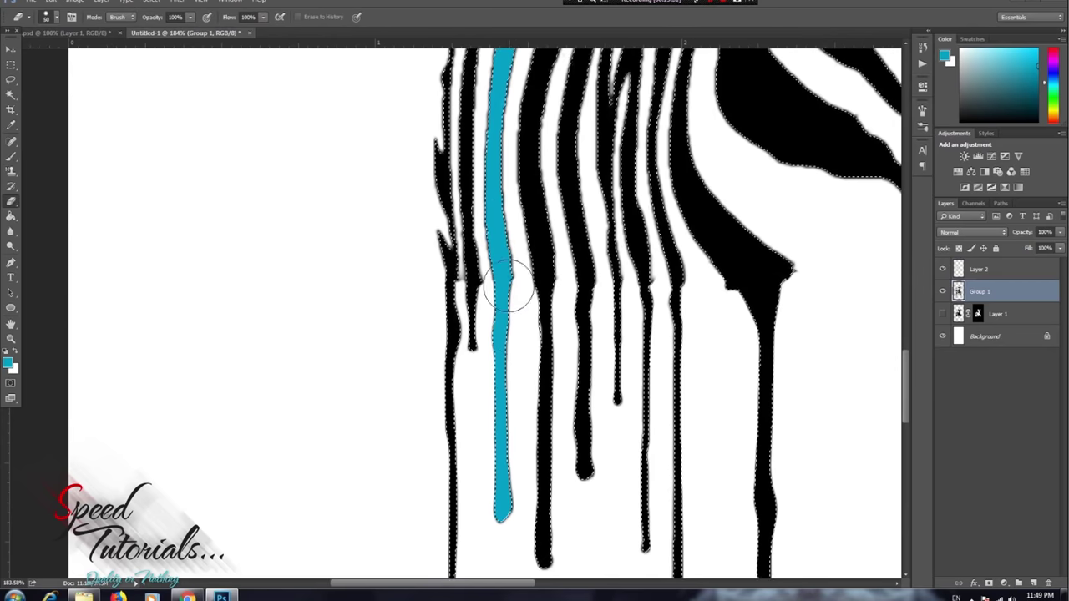
scroll(508, 287, up, 5)
scroll(511, 292, up, 2)
drag(465, 382, 573, 143)
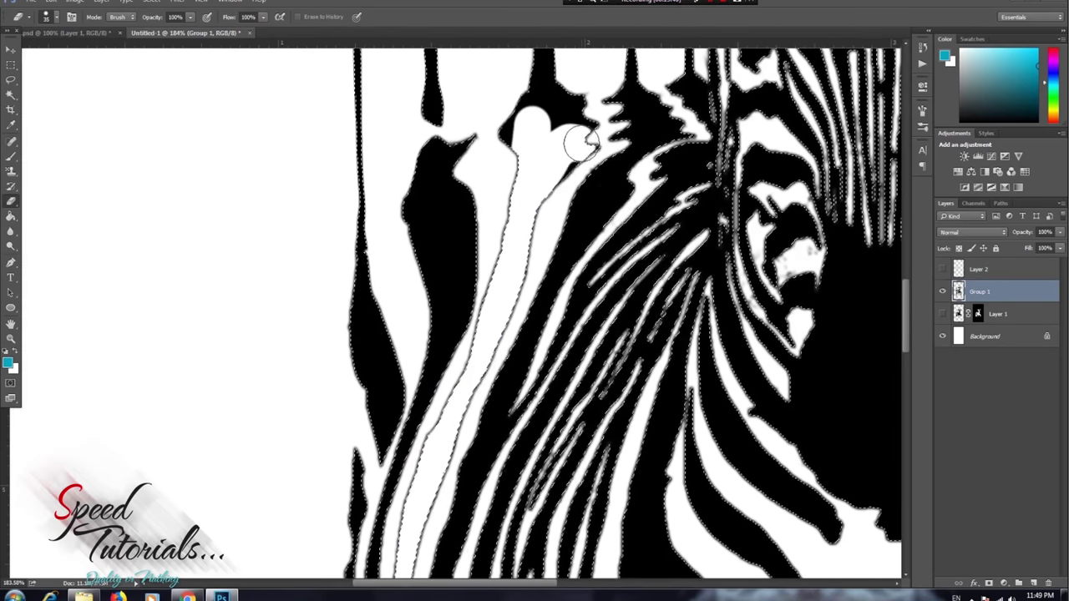
scroll(572, 143, up, 5)
scroll(512, 486, down, 3)
scroll(518, 370, down, 3)
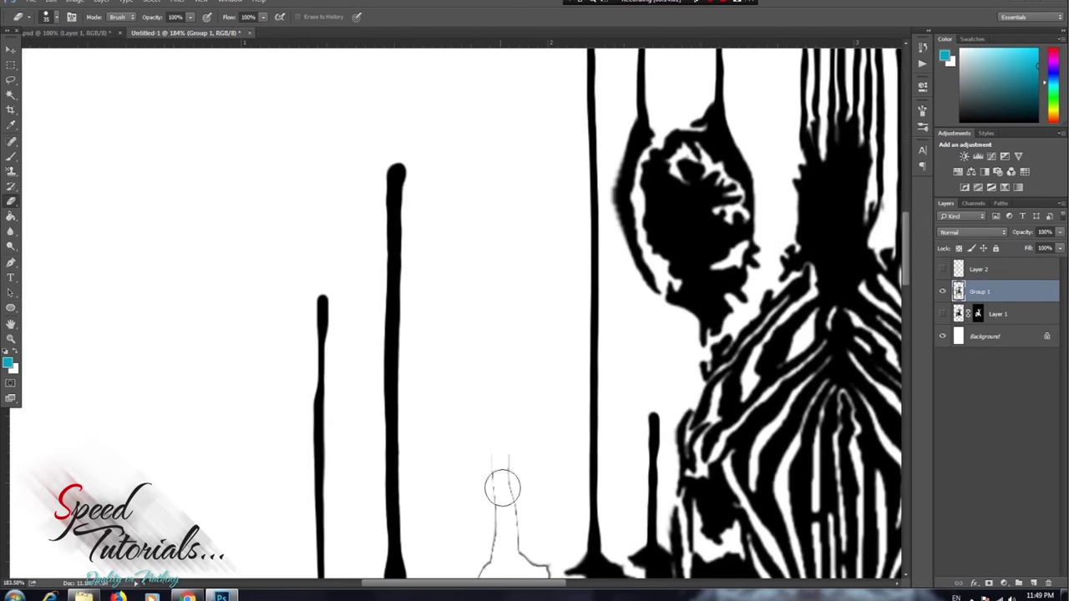
scroll(501, 489, down, 3)
scroll(501, 334, down, 3)
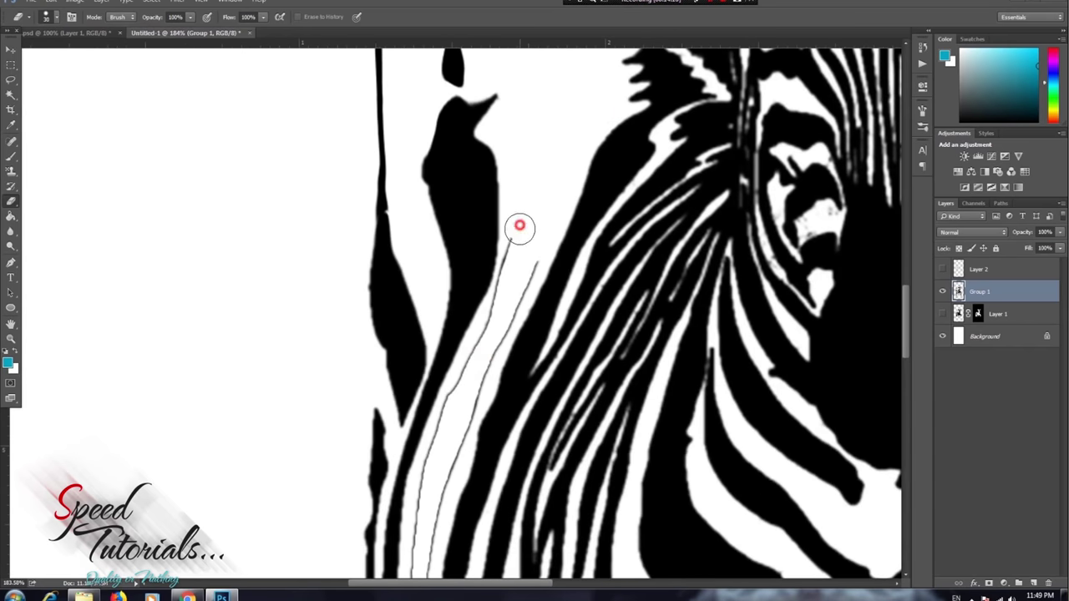
scroll(438, 460, down, 5)
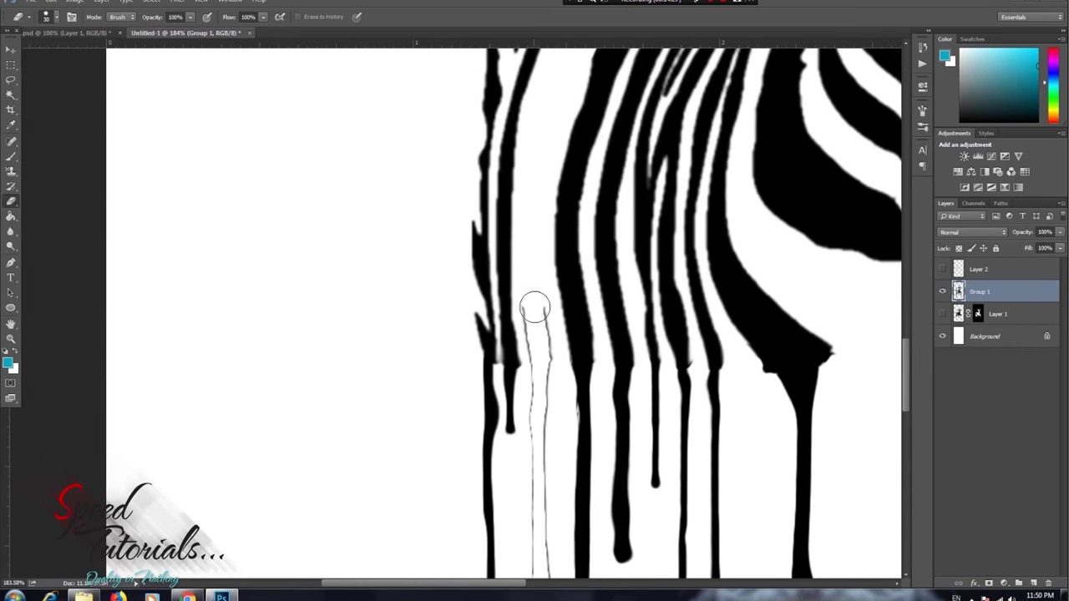
Zoom out and open the Liquify filter on the zebra
scroll(536, 310, down, 4)
scroll(580, 151, down, 3)
scroll(676, 262, down, 3)
scroll(400, 464, up, 2)
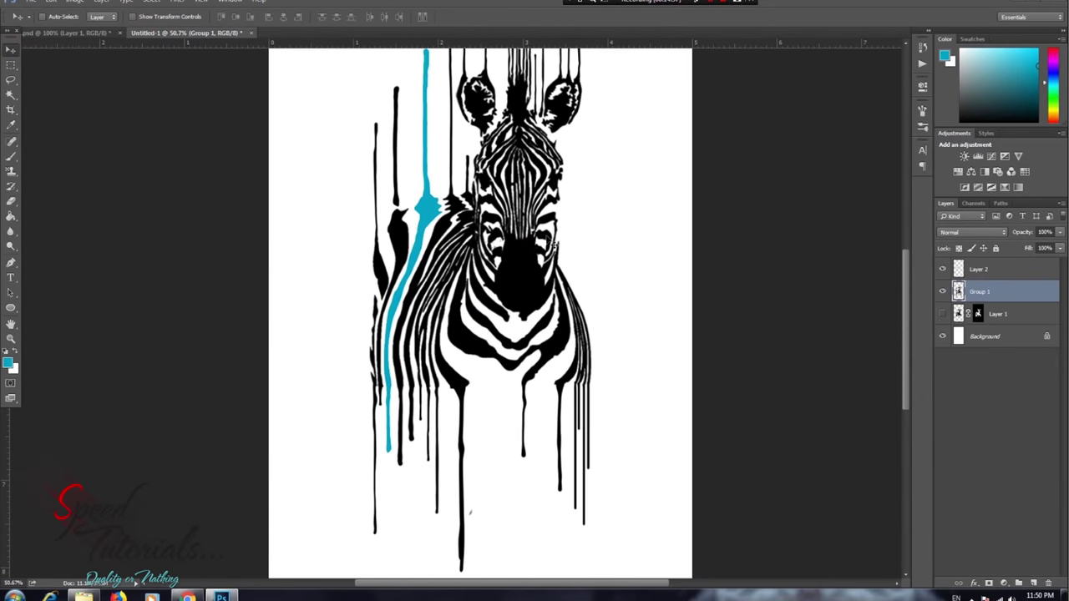
scroll(556, 251, down, 3)
scroll(628, 260, up, 1)
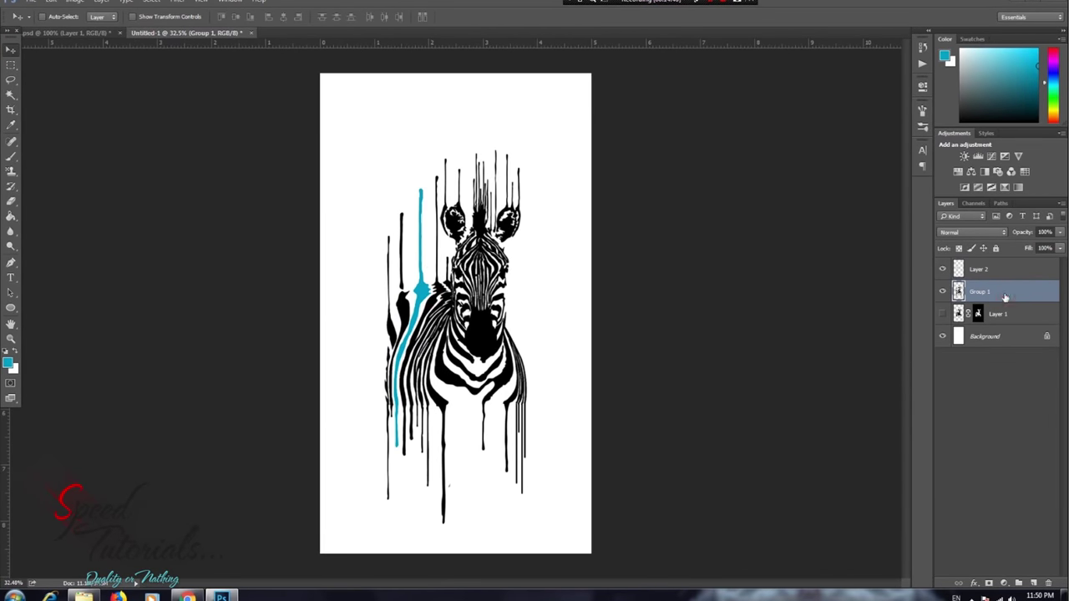
click(177, 2)
click(217, 89)
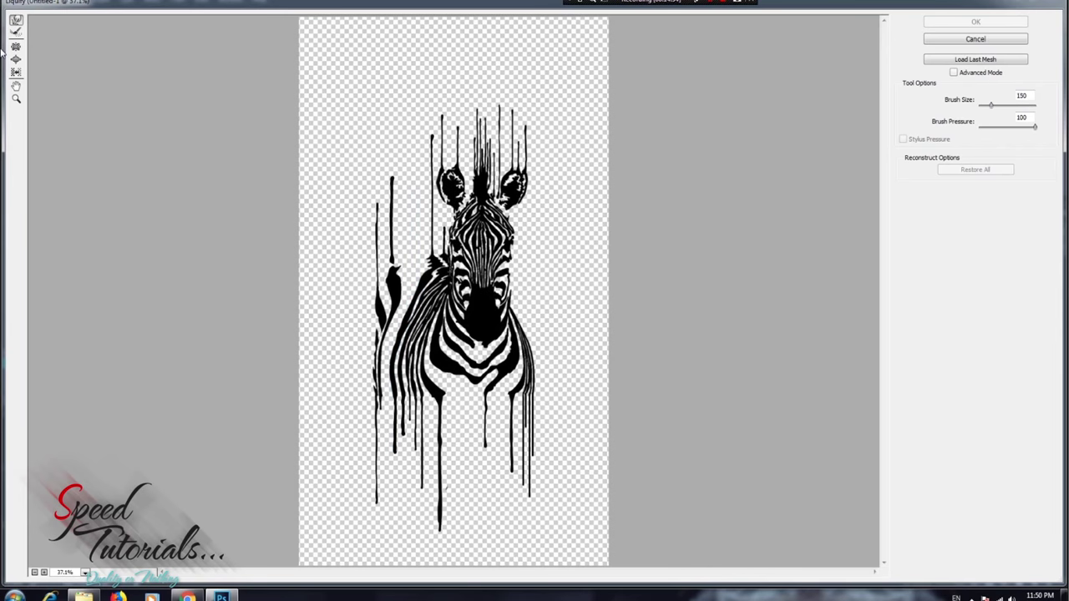
With a 300 warp brush, pull the top and left drips up and a lower-right drip down
key(bracketright)
drag(488, 134, 484, 83)
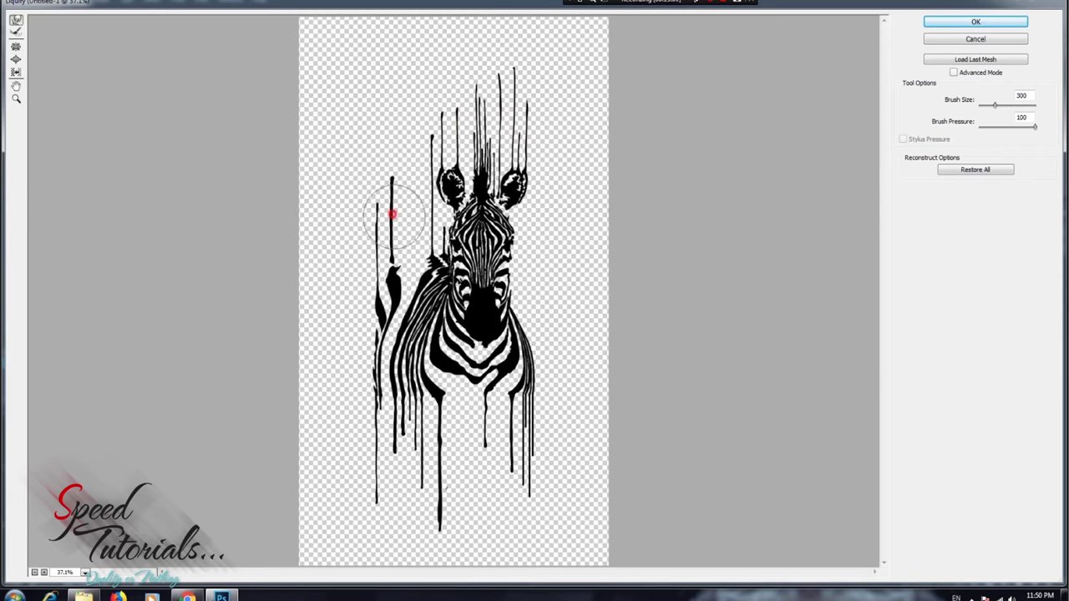
drag(392, 215, 384, 98)
drag(488, 439, 550, 533)
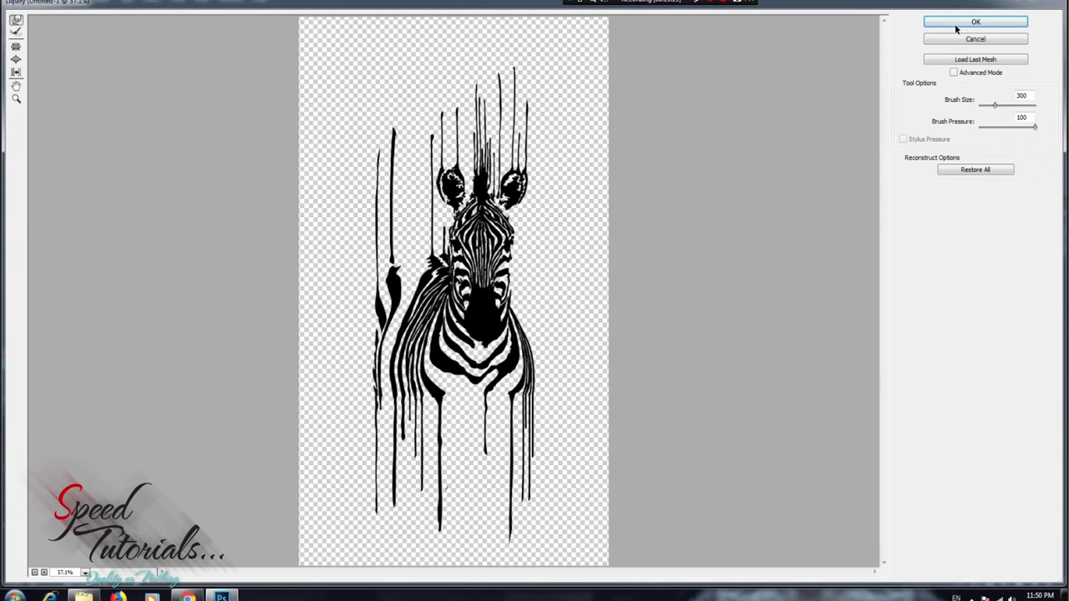
click(957, 30)
click(942, 268)
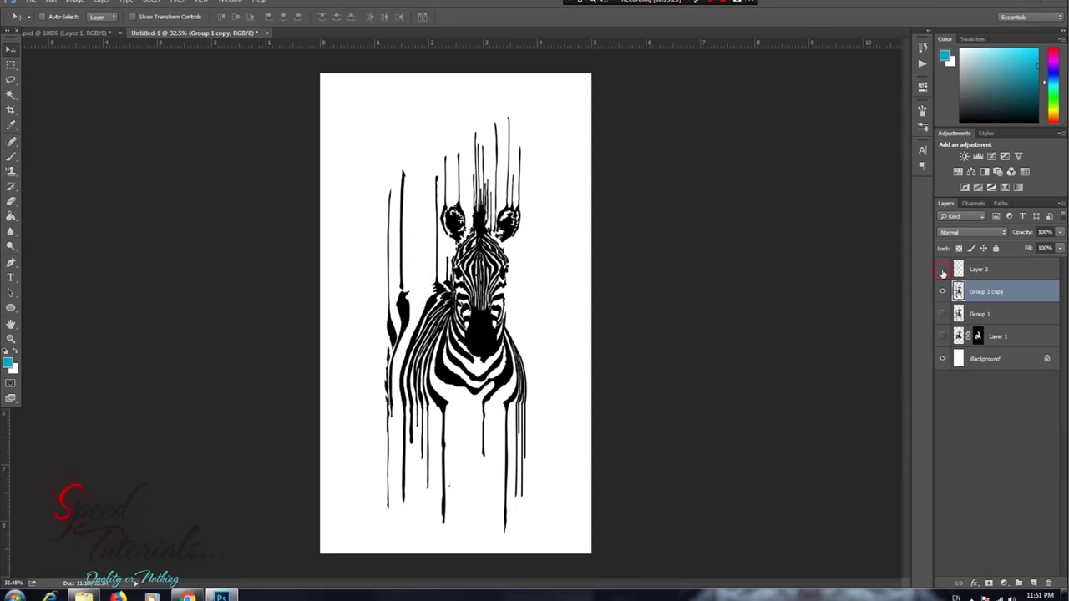
Add the text 'TUTS WORLD' near the top of the page
key(t)
click(470, 97)
text(TUTS WORLD)
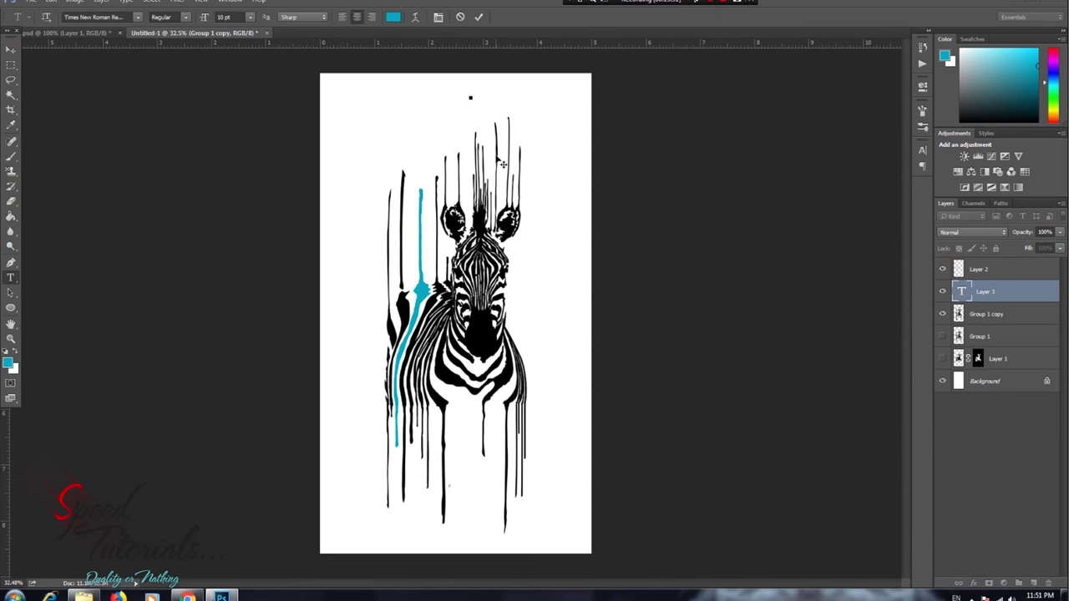
click(12, 51)
double_click(961, 291)
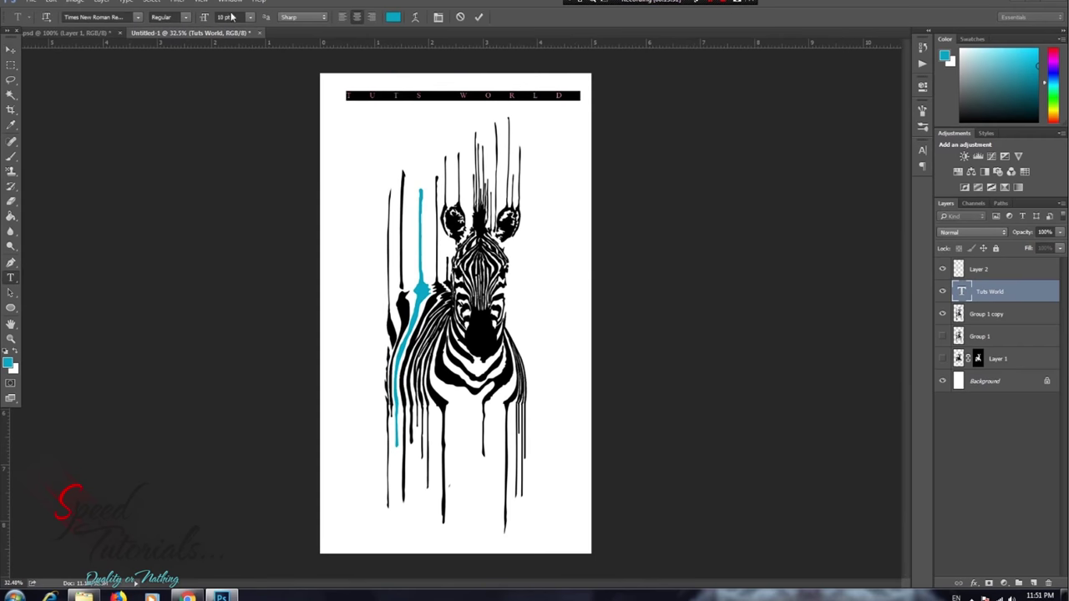
text(20)
Set the text to 16 pt, adjust its tracking, and move it to the page bottom
click(437, 17)
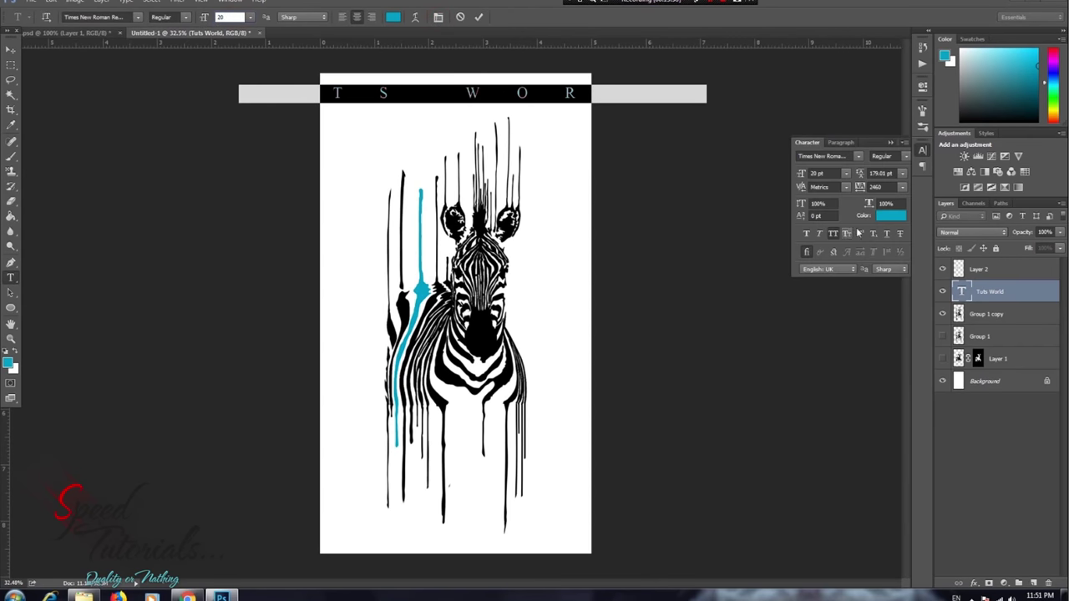
drag(865, 193, 820, 189)
click(819, 173)
text(16)
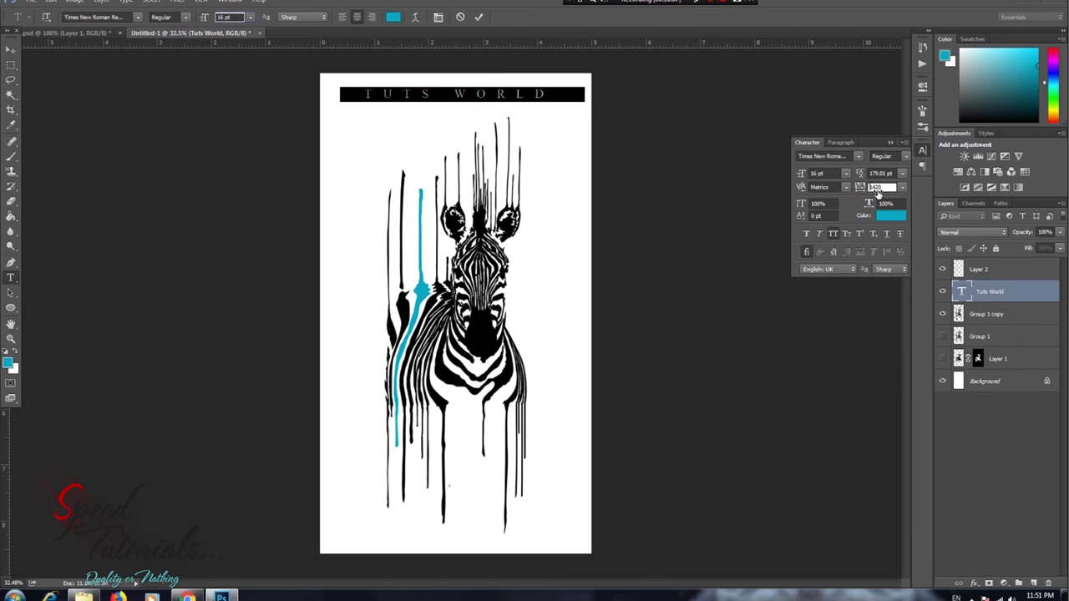
text(v)
drag(468, 93, 467, 532)
click(1002, 313)
ctrl+click(1002, 269)
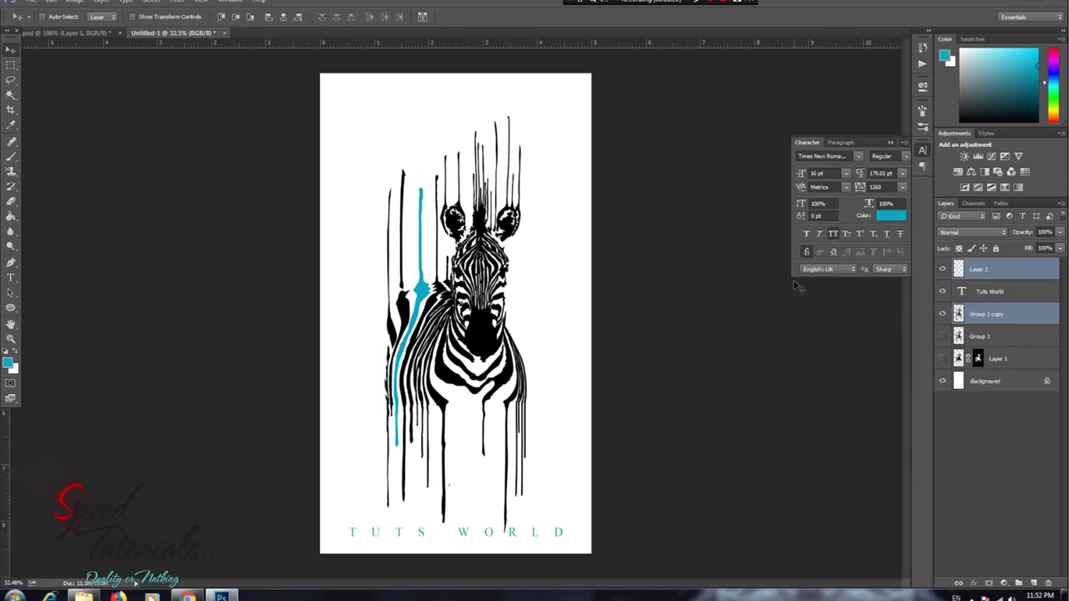
Drag the selected zebra and cyan layers slightly upward, then collapse the Character panel
drag(455, 334, 455, 308)
click(922, 149)
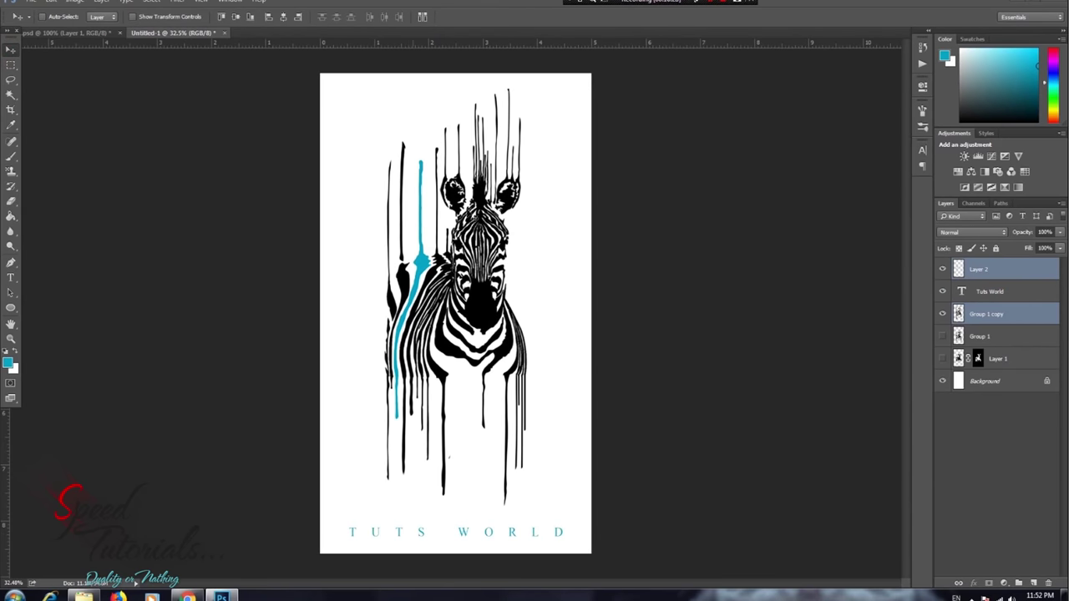